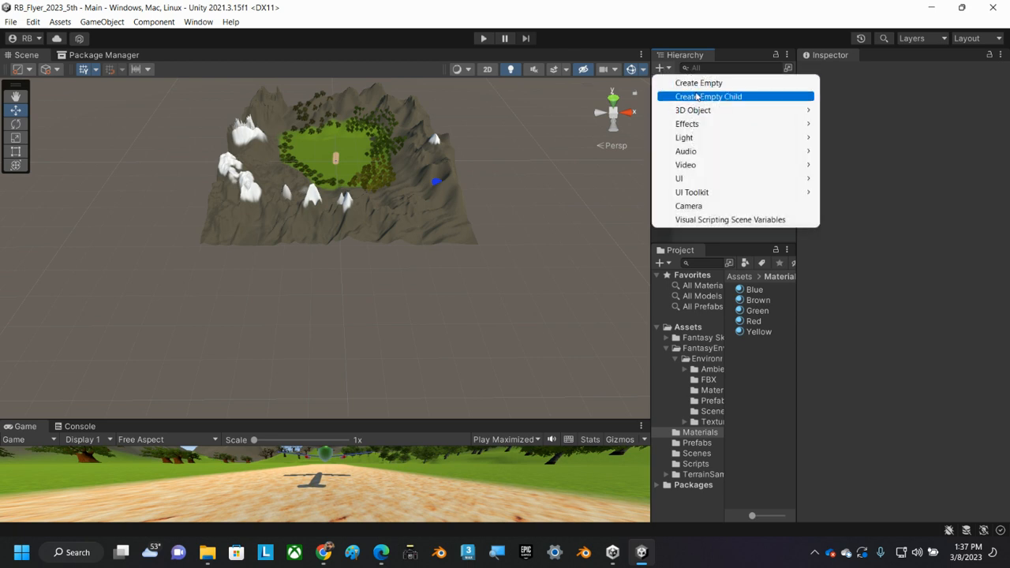
Create a second terrain object in the scene and name it Terrain2.
mouse_move(698, 112)
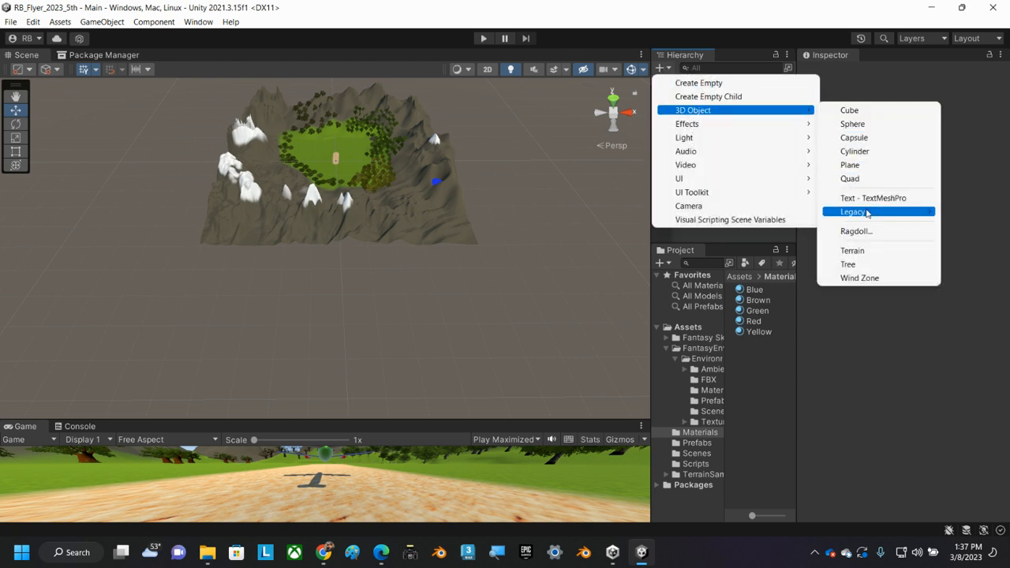
click(871, 251)
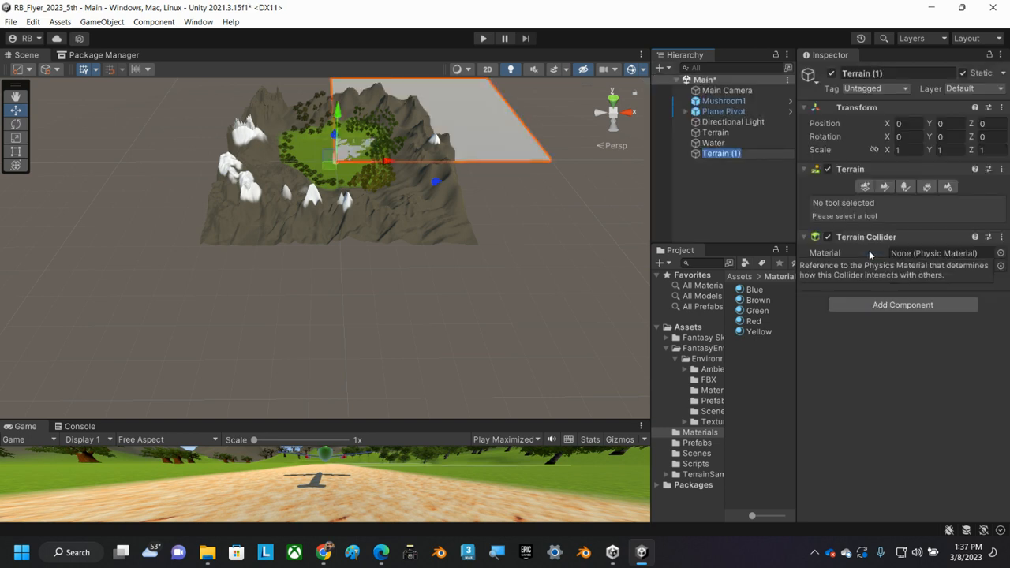
key(Right)
key(Return)
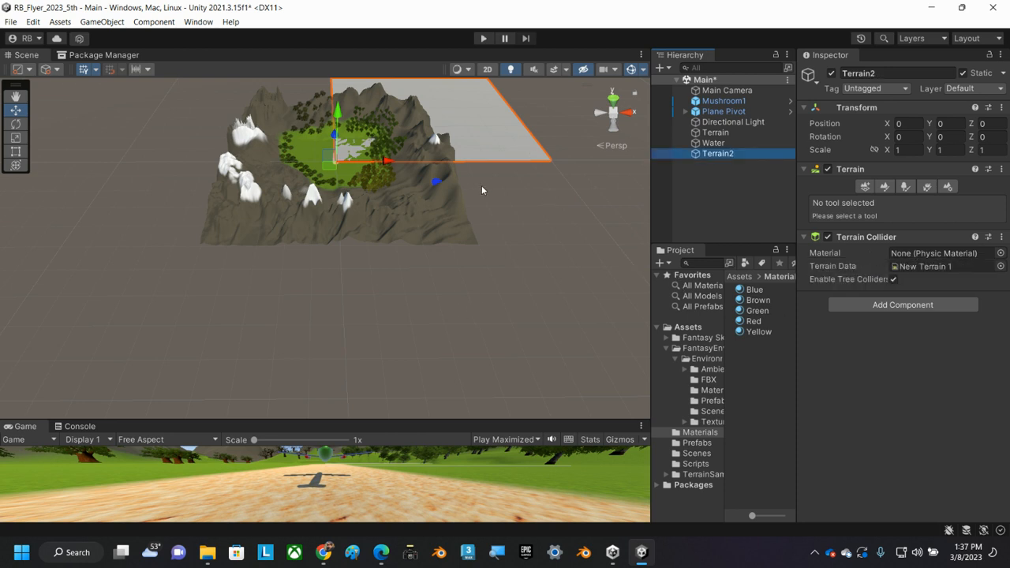
Set the original mountain terrain's X position to -1000.
scroll(482, 190, down, 2)
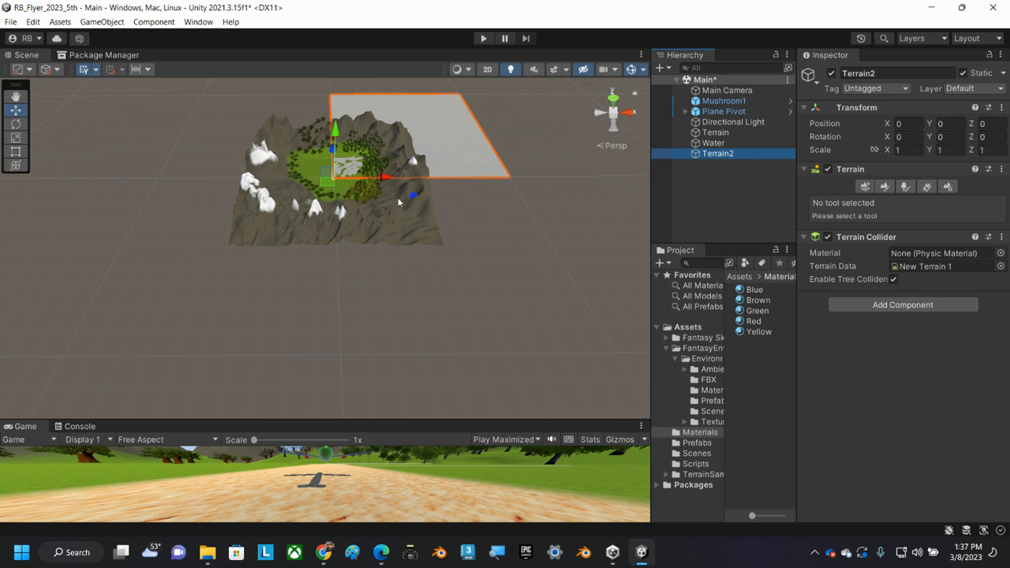
click(710, 133)
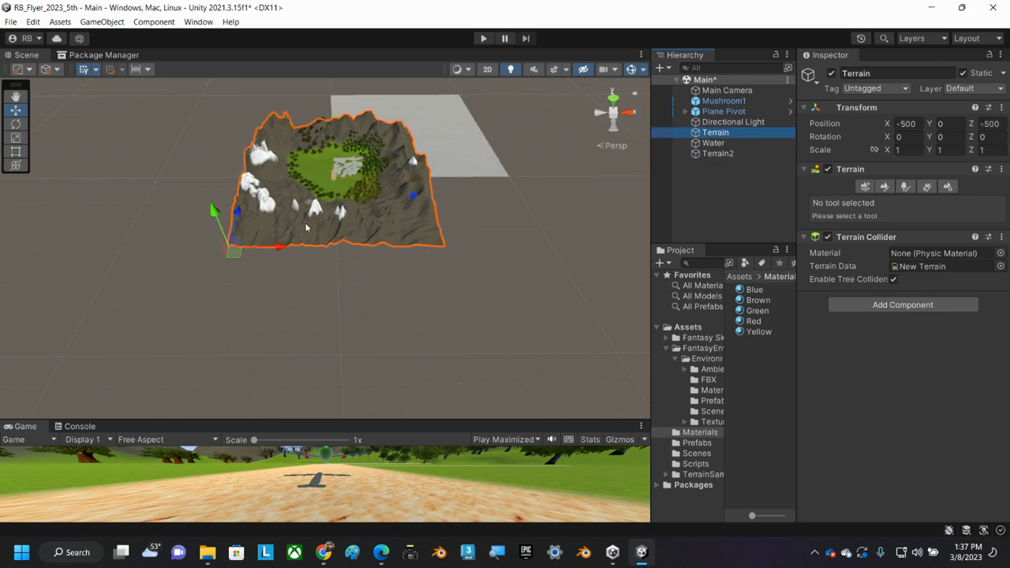
click(920, 123)
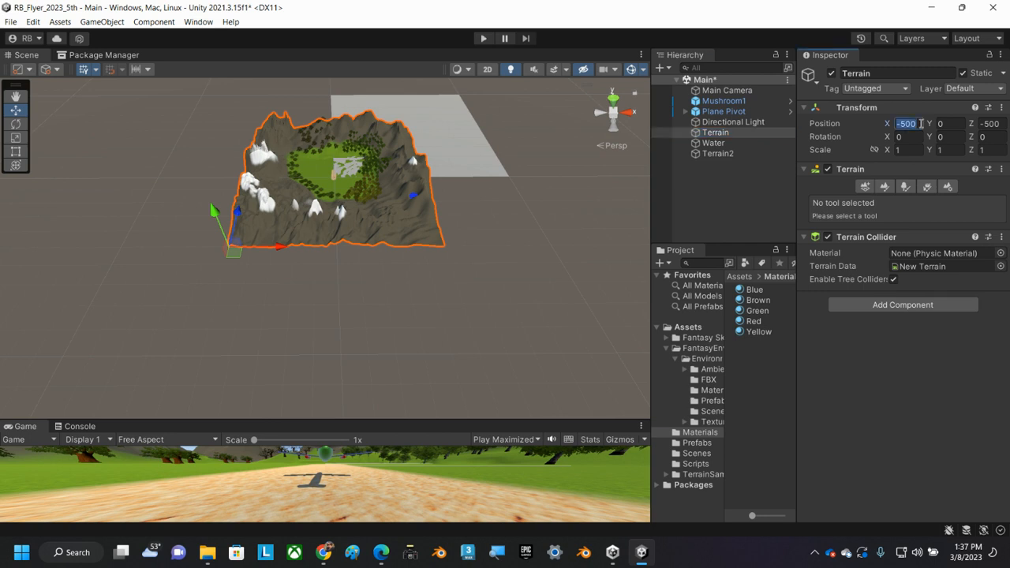
text(-1000)
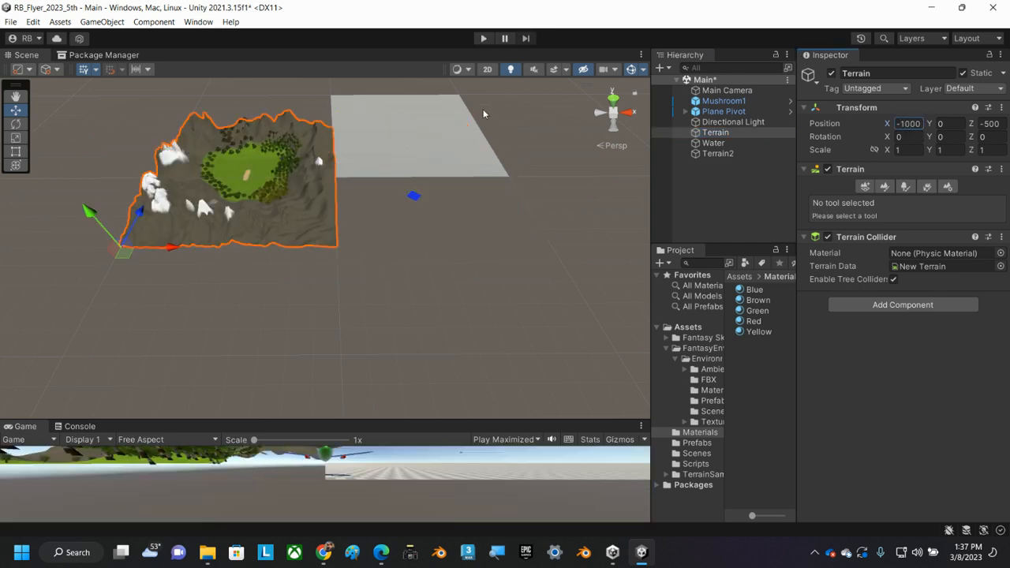
Set Terrain2's position to X -500 and Z -500.
click(435, 152)
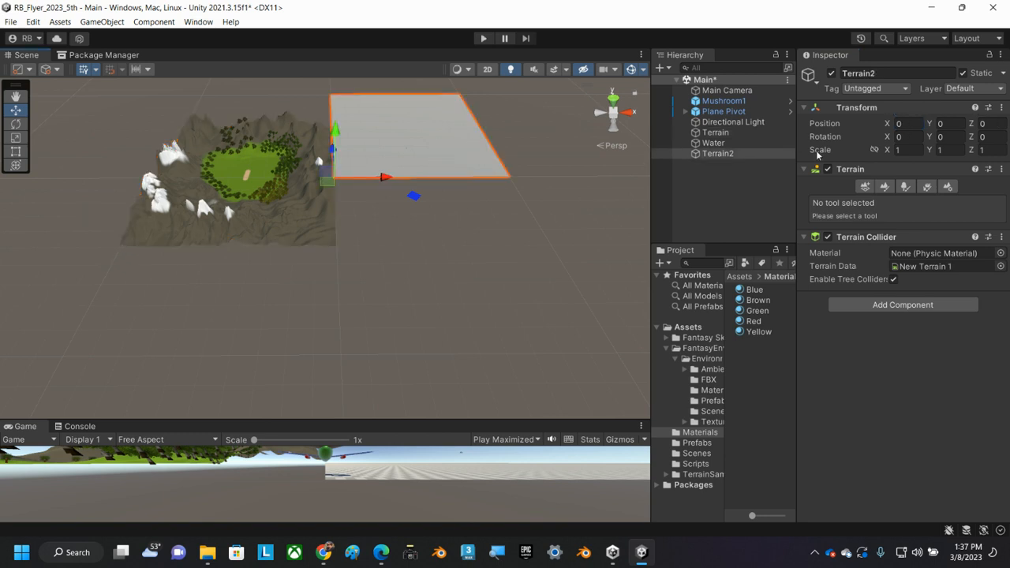
click(914, 122)
text(-500)
key(Tab)
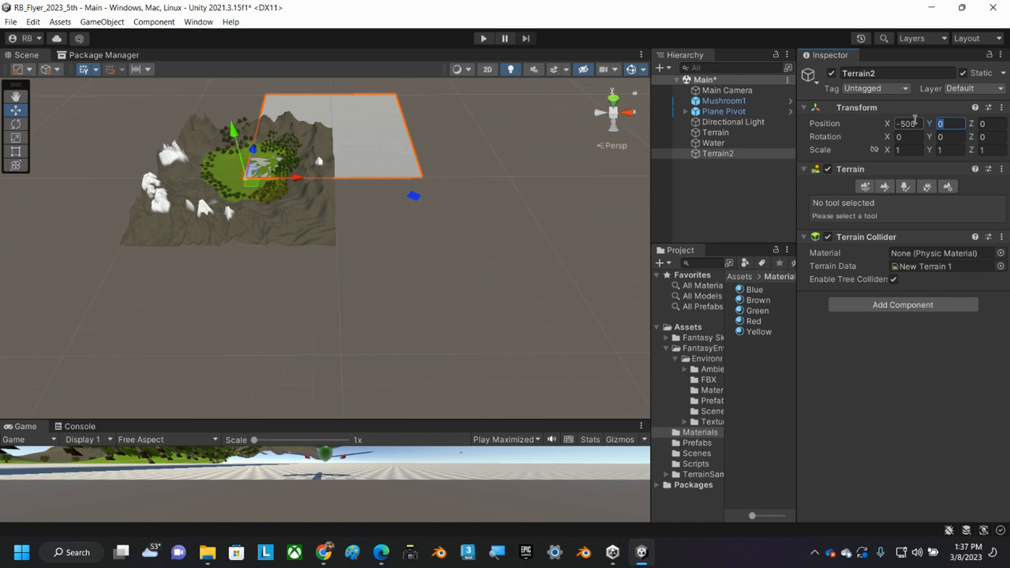
key(Tab)
text(-500)
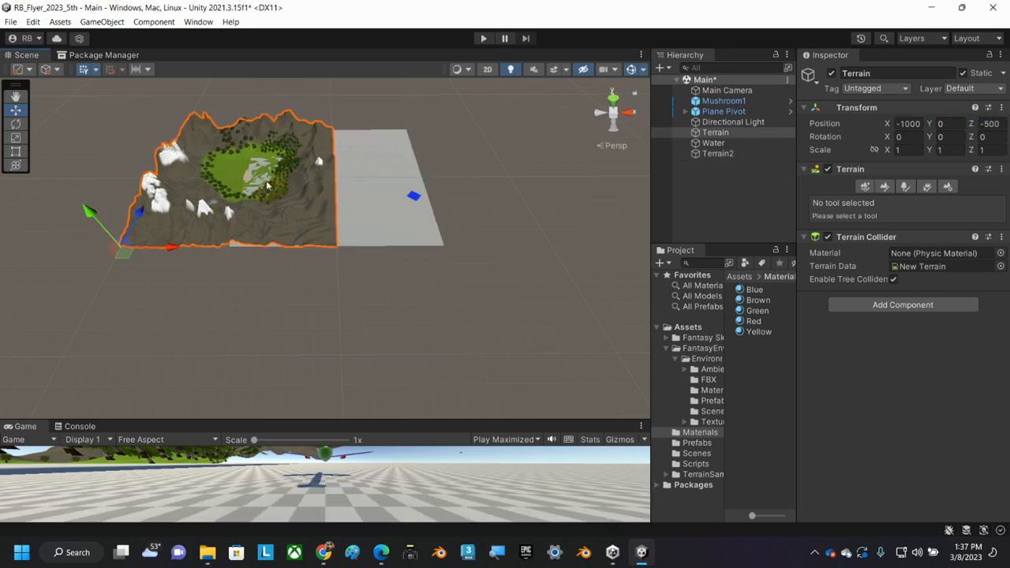
Set the original mountain terrain's X position to -1500.
click(664, 133)
click(923, 124)
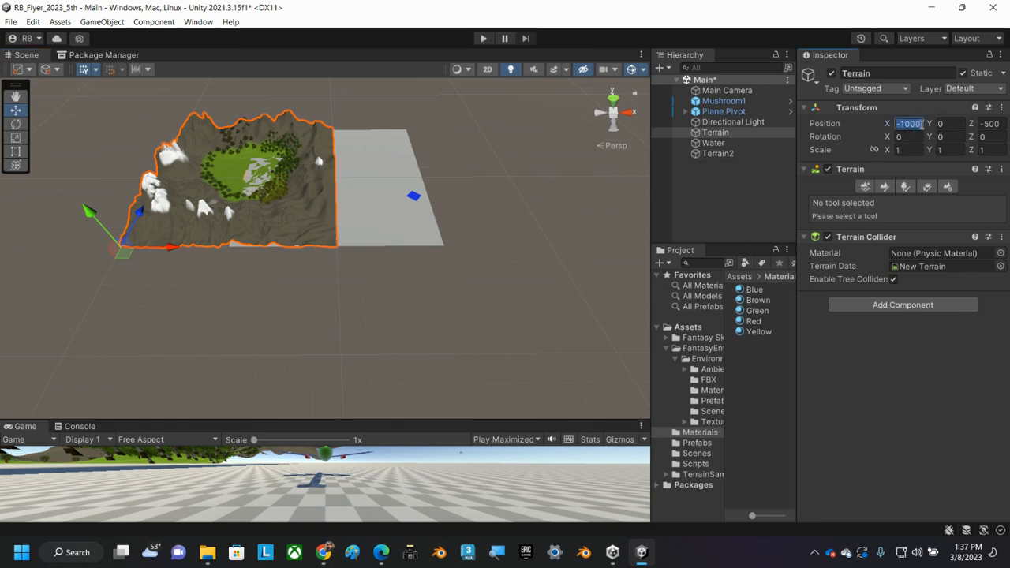
text(-1500)
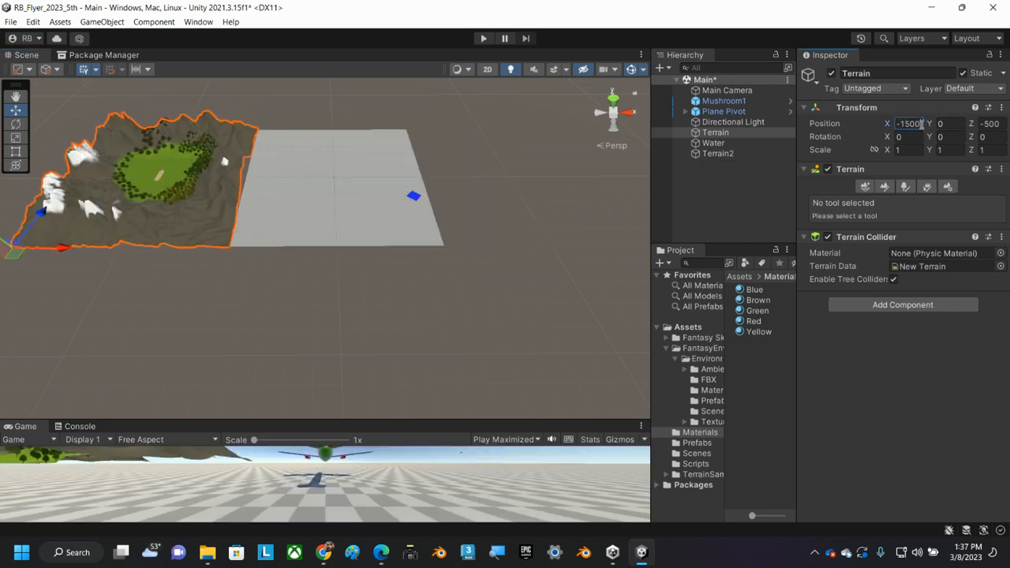
key(Return)
Try to reposition the blue Water plane separately by moving it freely across the ground.
scroll(266, 181, up, 4)
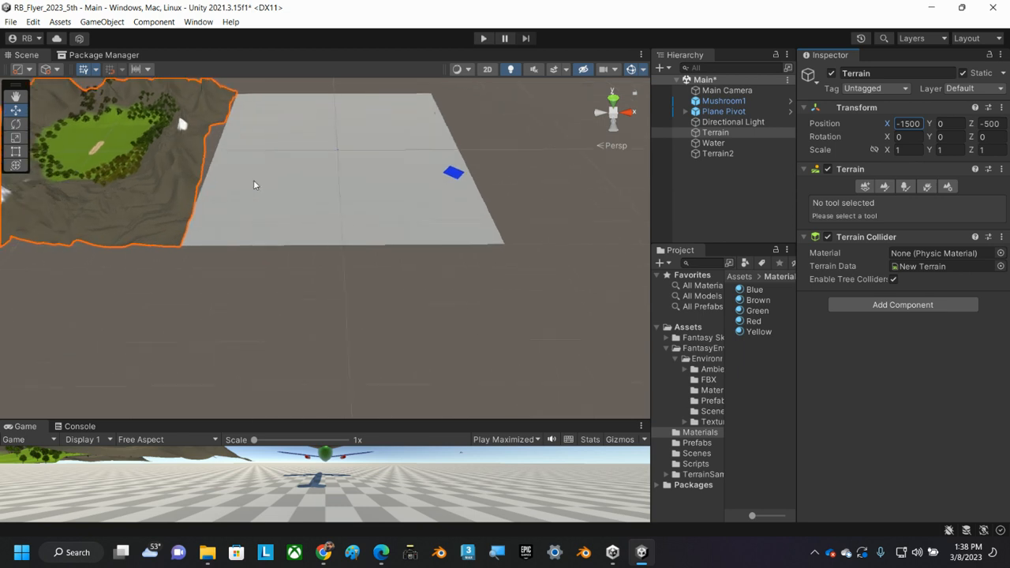
drag(236, 172, 232, 114)
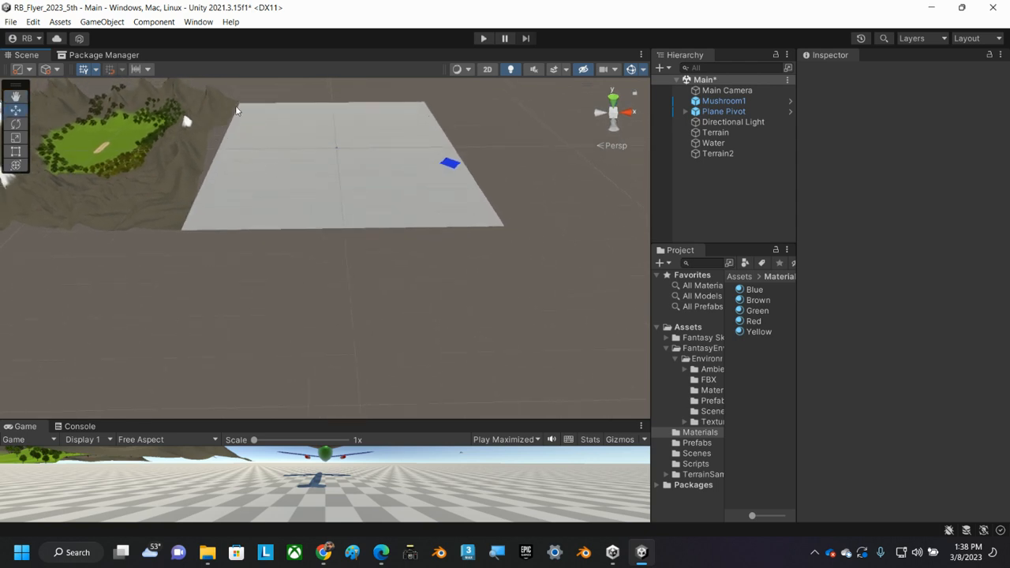
middle_drag(273, 151, 309, 234)
scroll(320, 256, up, 1)
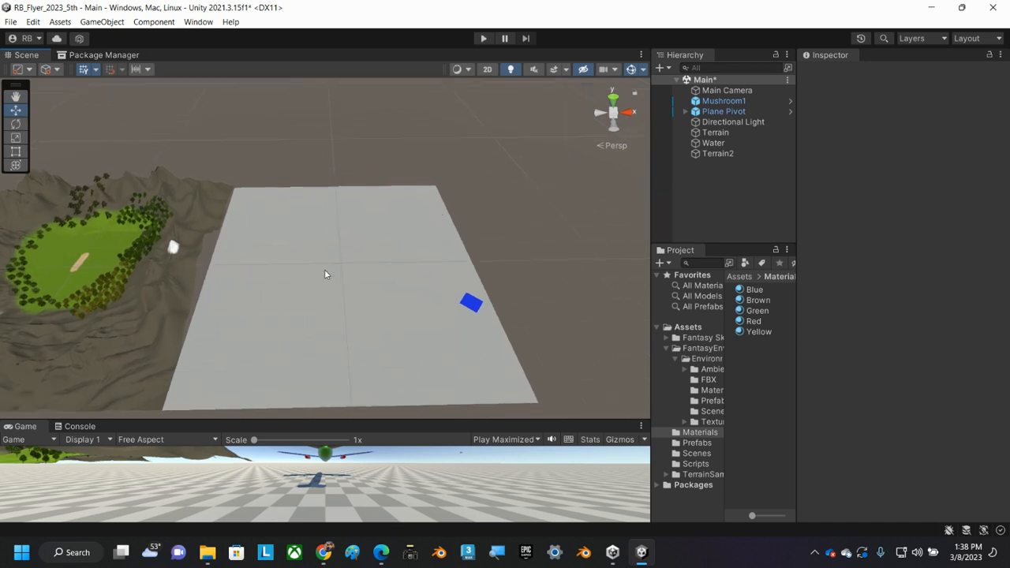
click(472, 304)
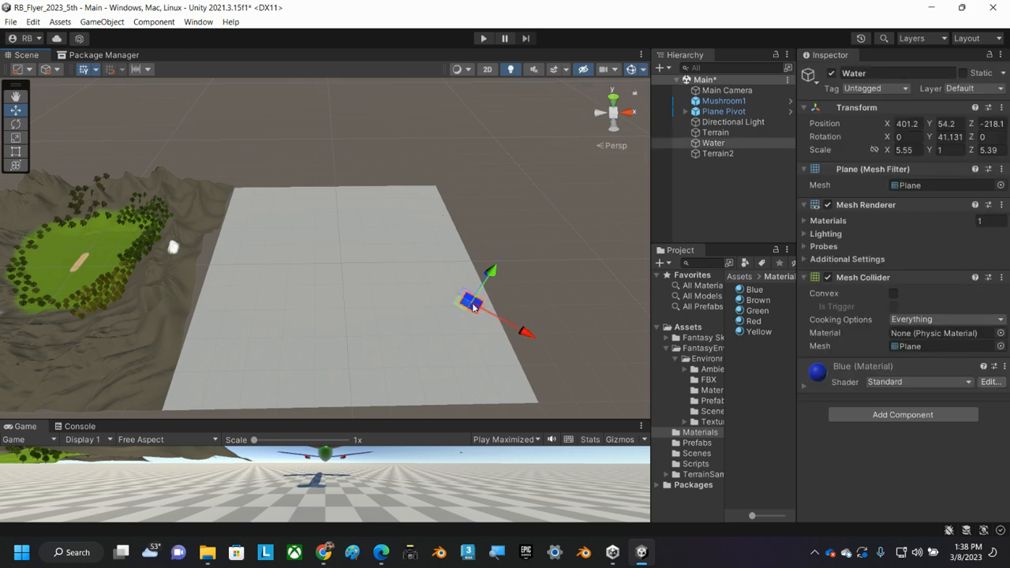
click(911, 123)
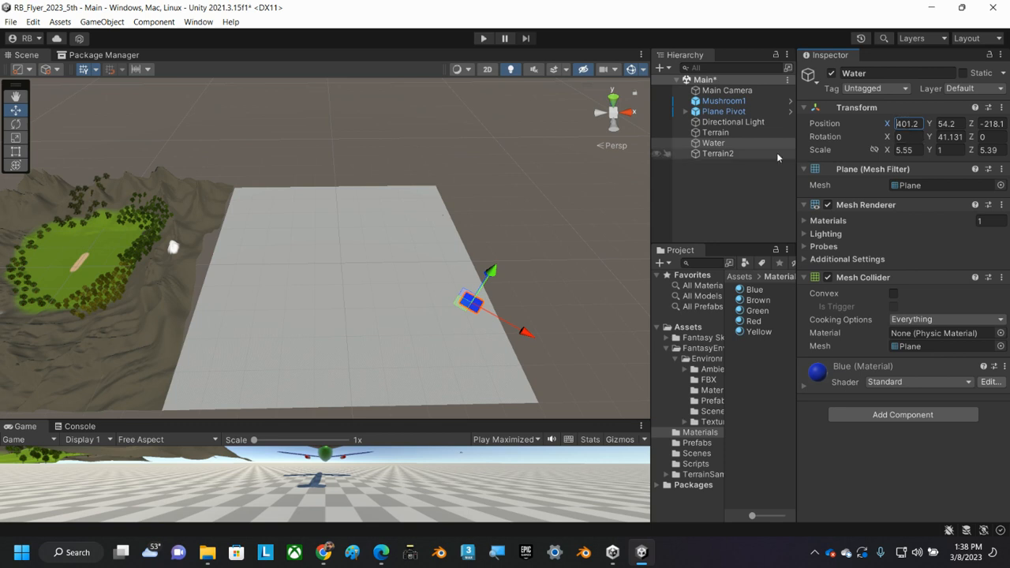
drag(463, 309, 526, 254)
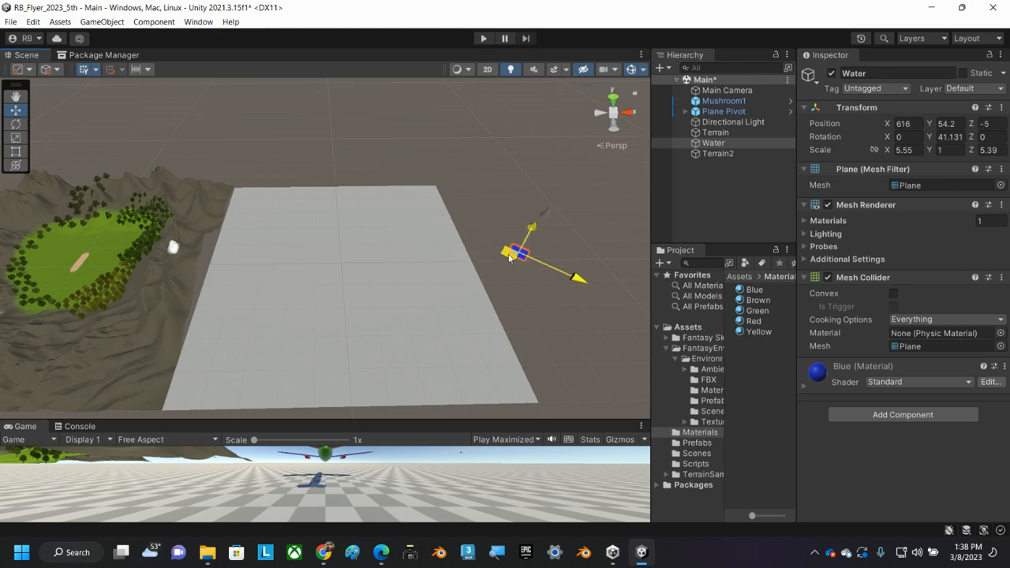
Undo the Water move and the position changes made to both terrains.
key(ctrl+z)
key(ctrl+z)
key(ctrl+z)
key(ctrl+z)
key(ctrl+z)
key(ctrl+z)
key(ctrl+z)
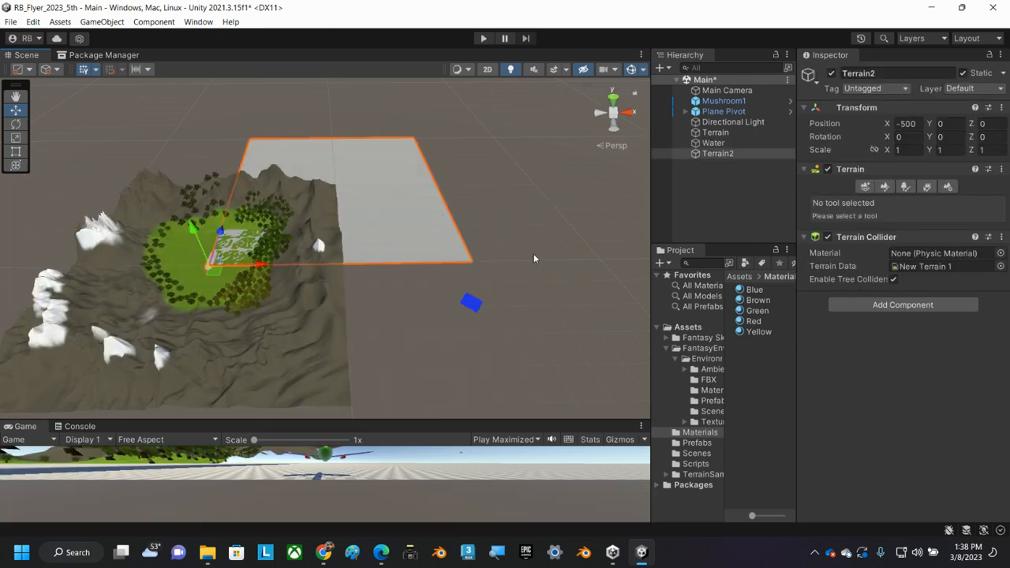
Make Water a child of the original Terrain and set that terrain's X position to -1500.
click(713, 142)
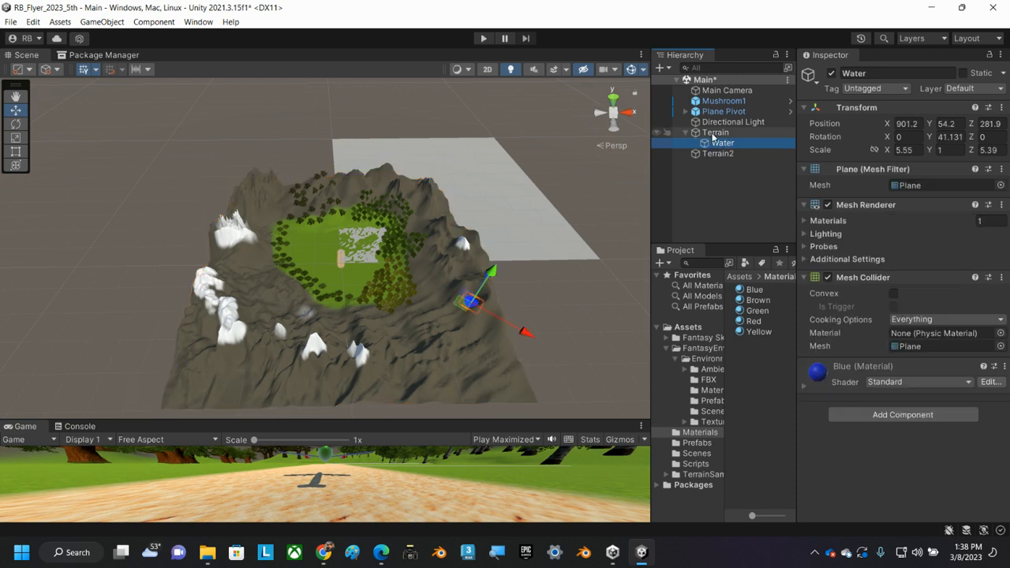
drag(714, 142, 696, 134)
click(696, 135)
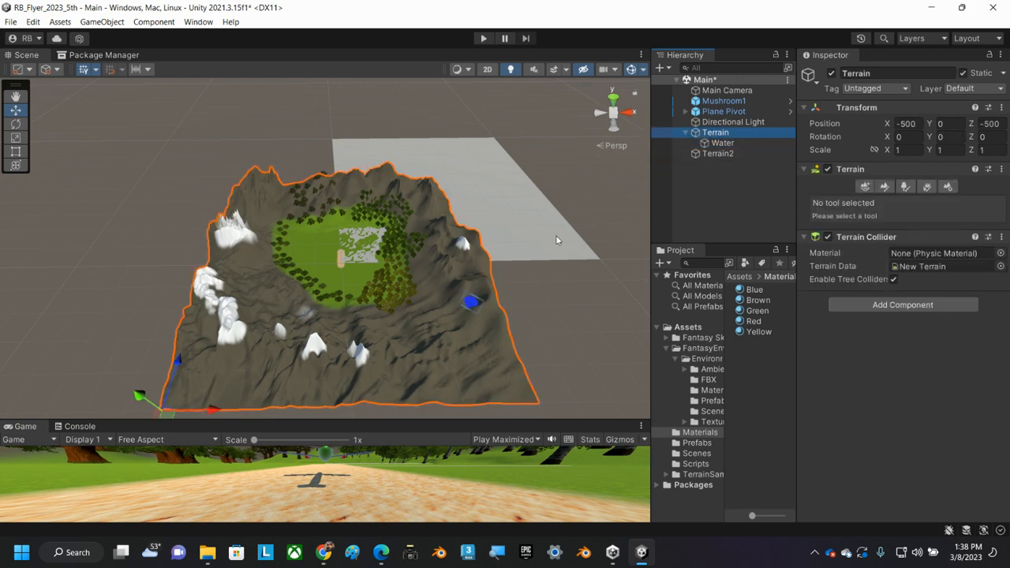
click(917, 123)
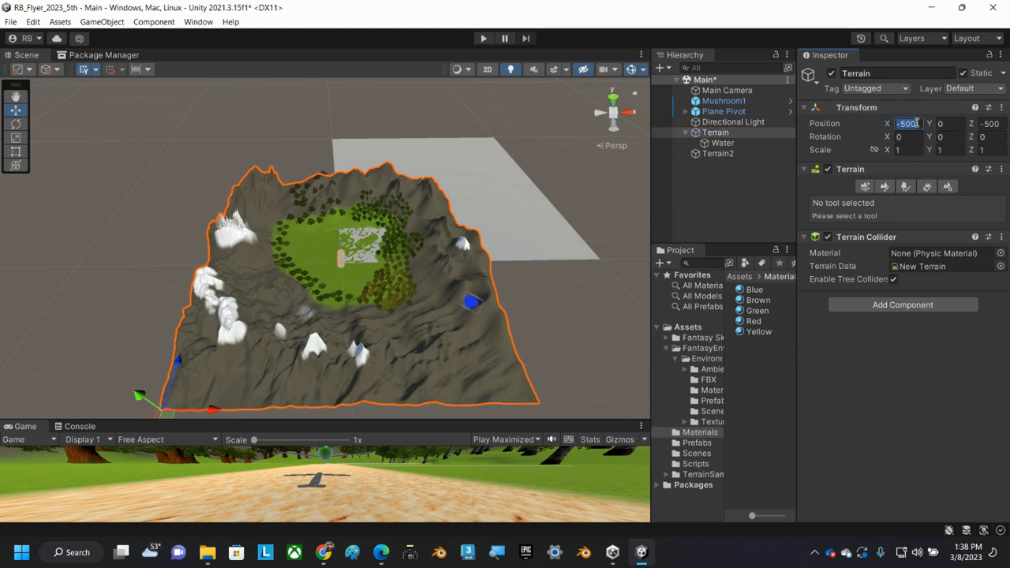
text(-1500)
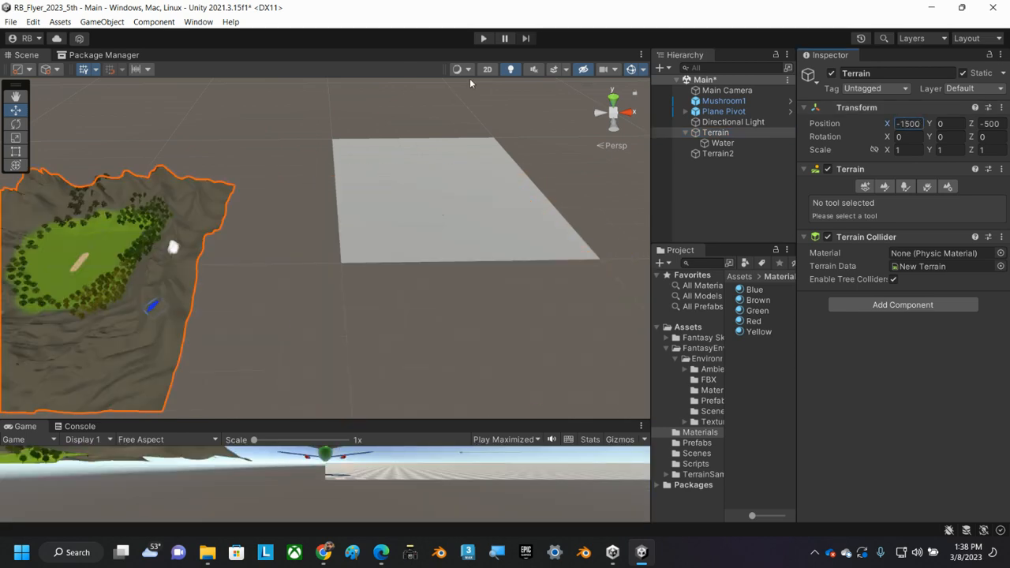
Place Terrain2 beside the mountain terrain by setting its position to X -500 and Z -500.
click(458, 194)
click(900, 124)
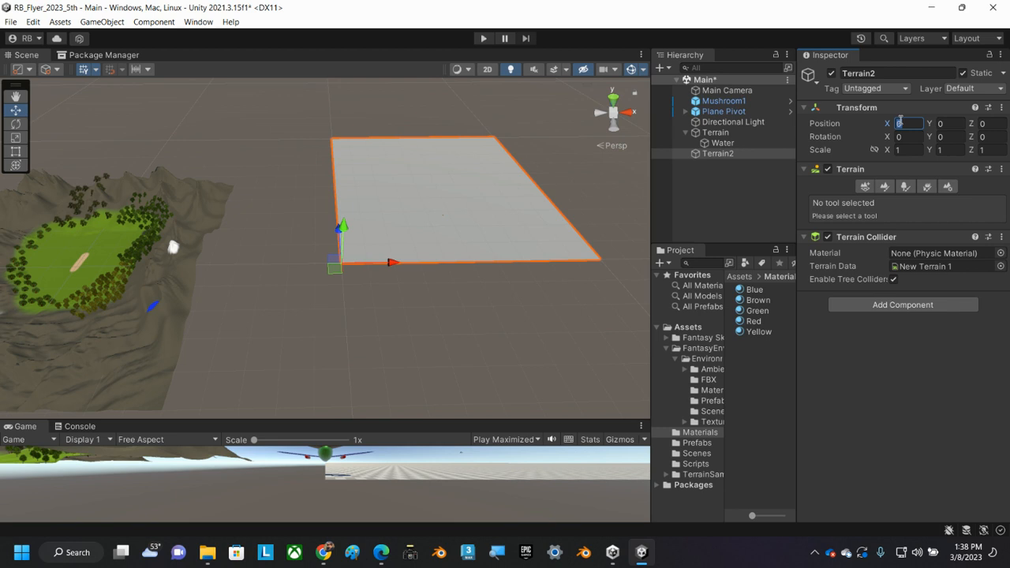
text(-500)
key(Tab)
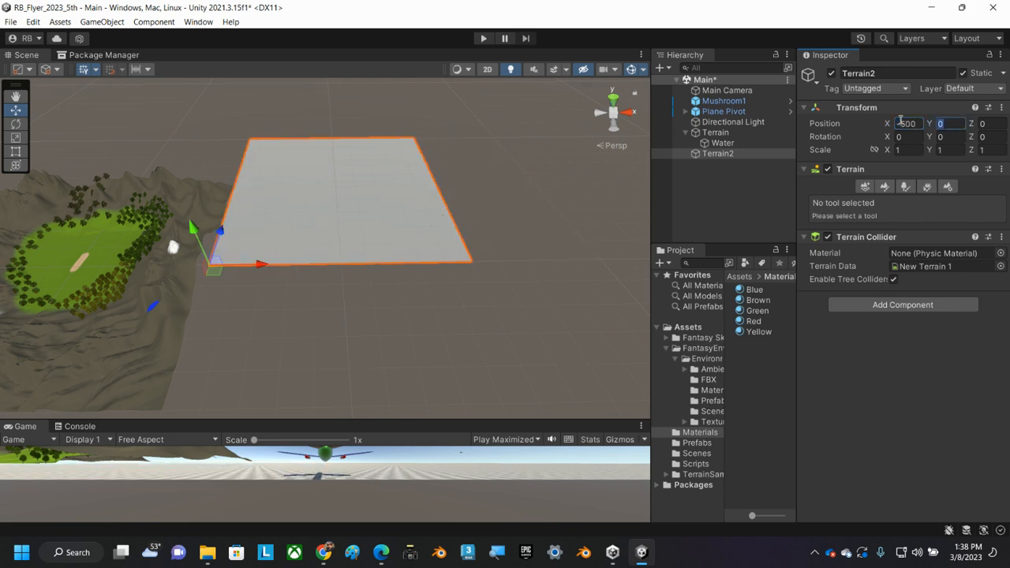
key(Tab)
key(Tab)
key(Tab)
key(Tab)
click(990, 123)
text(-500)
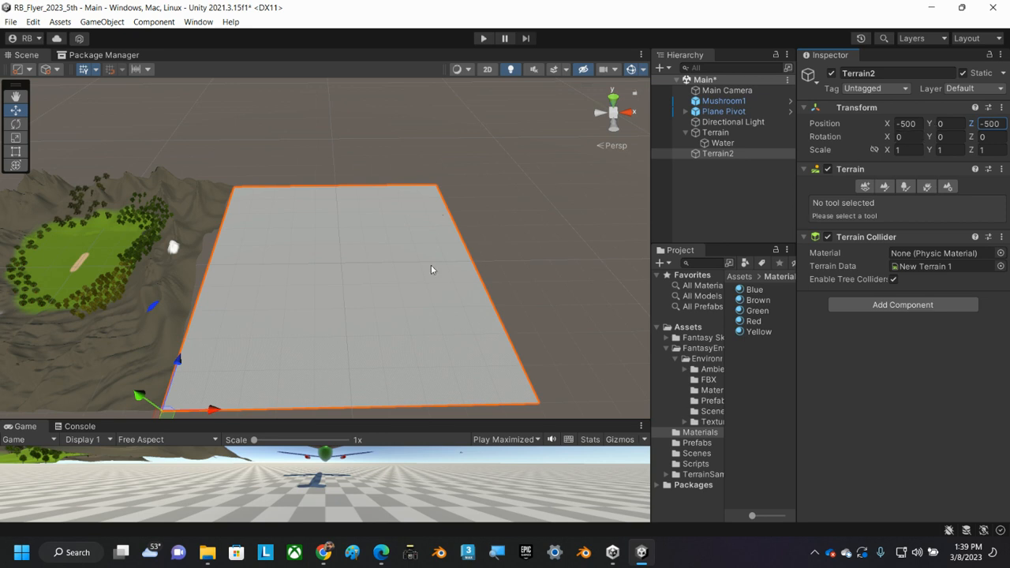
Activate terrain painting on Terrain2 with the Raise or Lower Terrain tool.
middle_drag(382, 268, 340, 268)
alt+drag(340, 268, 324, 281)
middle_drag(324, 282, 402, 250)
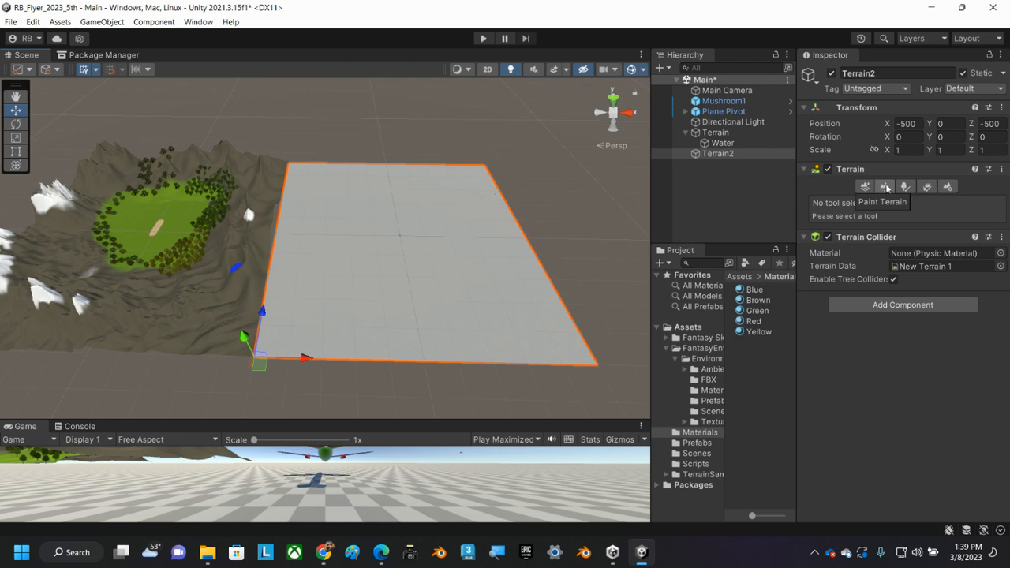
click(885, 187)
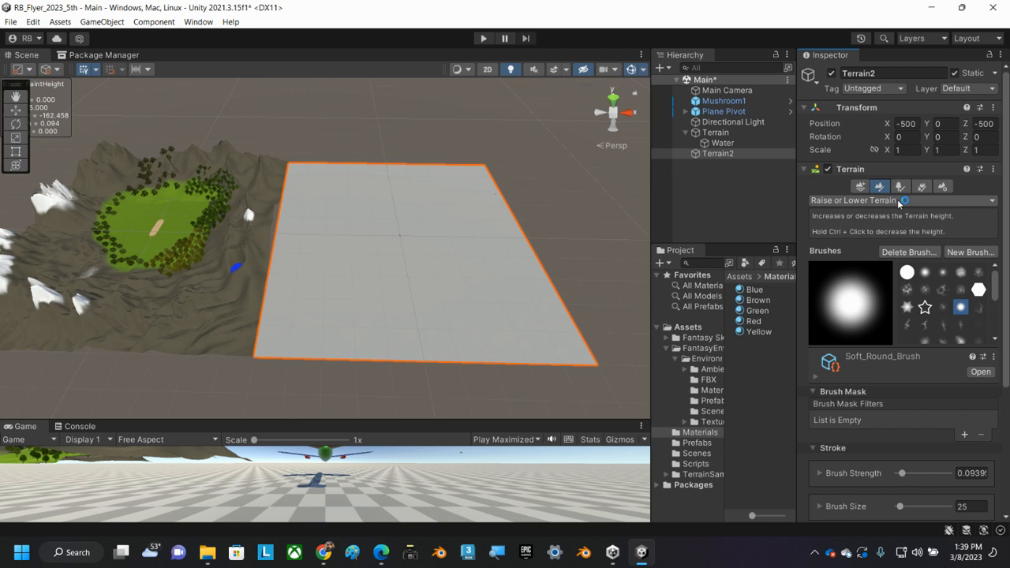
click(937, 201)
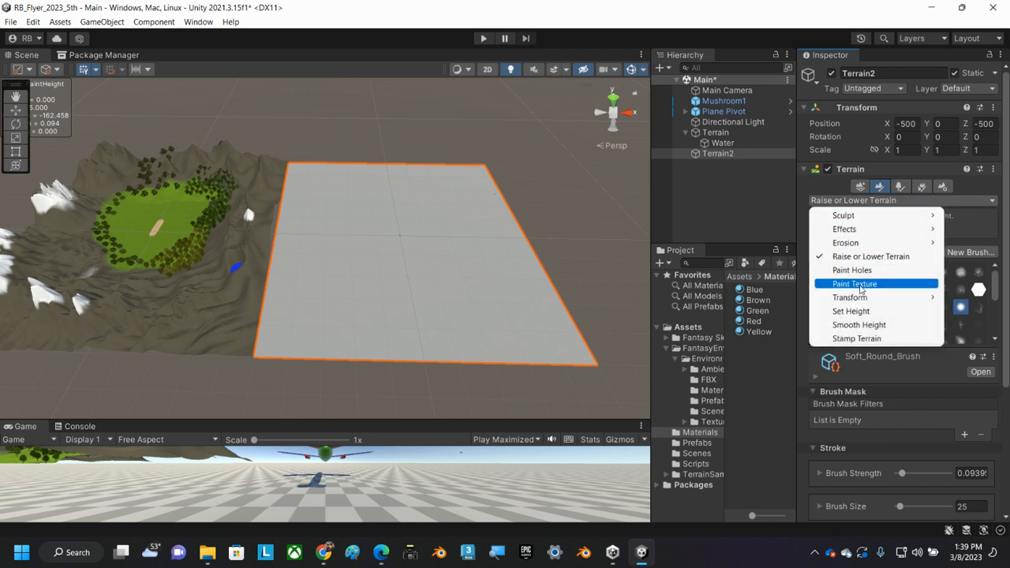
click(854, 285)
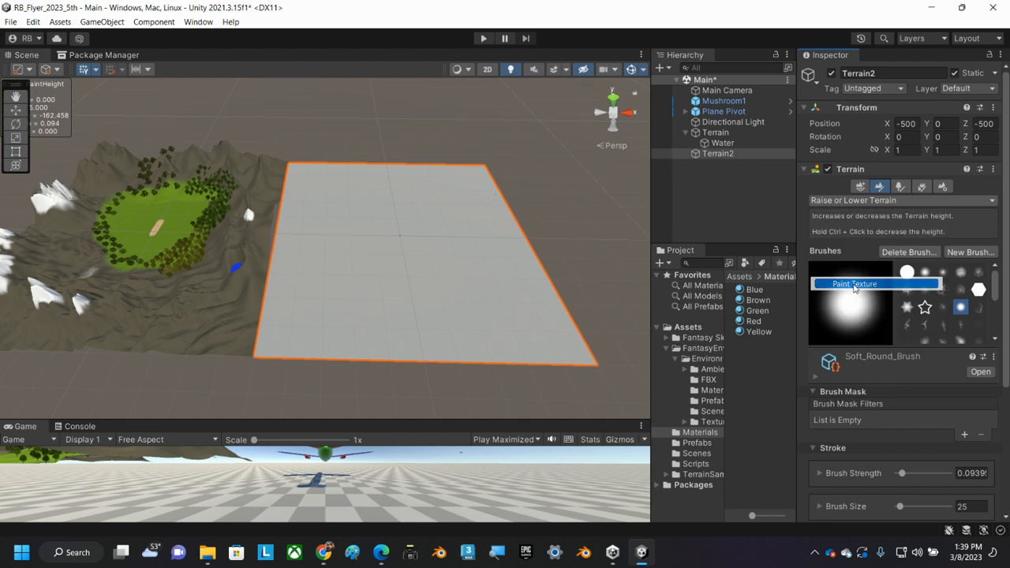
click(883, 203)
mouse_move(861, 215)
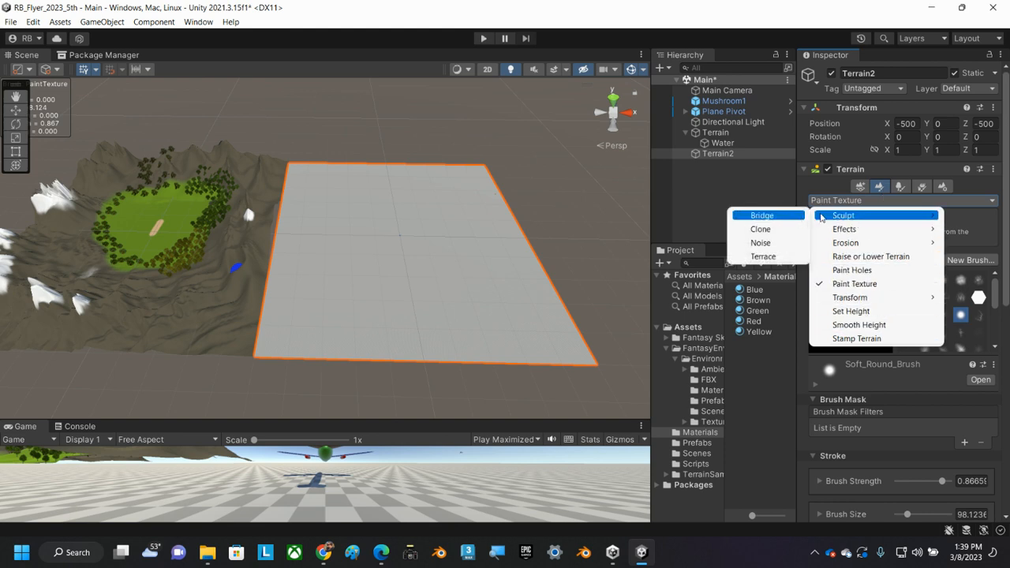
click(879, 189)
click(882, 201)
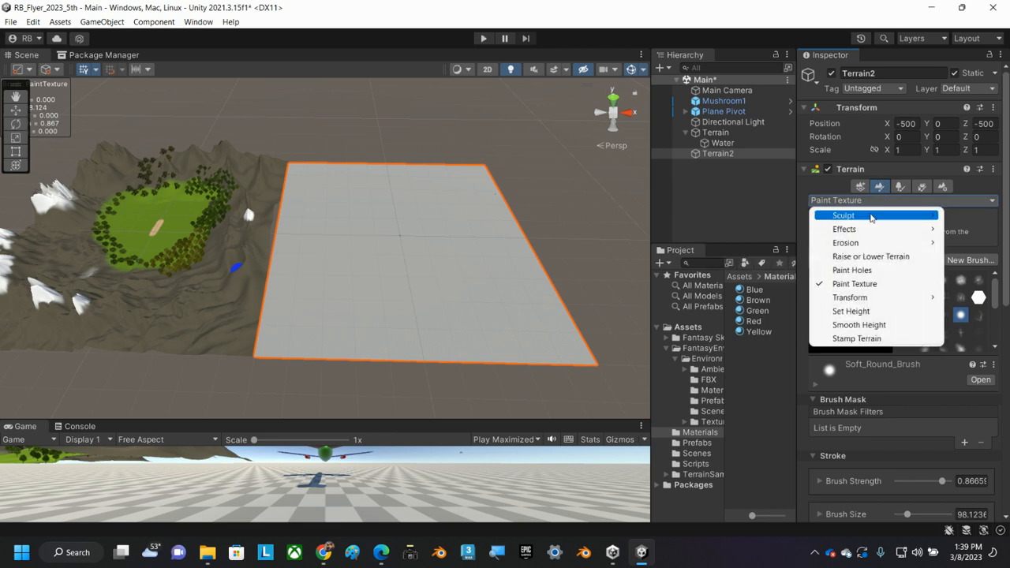
click(864, 257)
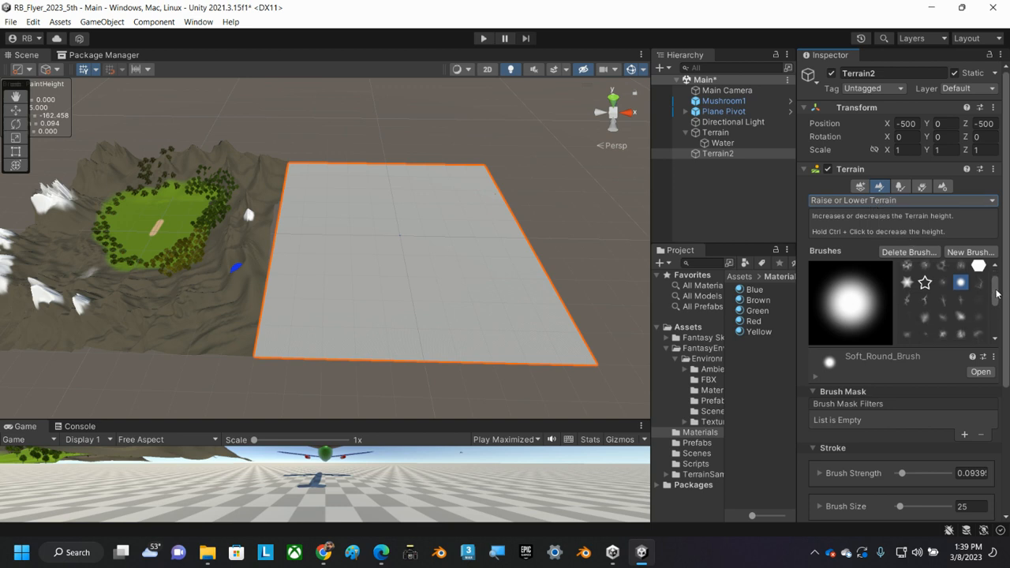
Set the brush size to 500 and choose the mottled, cloud-like brush for shaping Terrain2.
mouse_move(996, 288)
mouse_down()
mouse_move(996, 302)
mouse_move(998, 286)
mouse_up()
scroll(908, 383, down, 3)
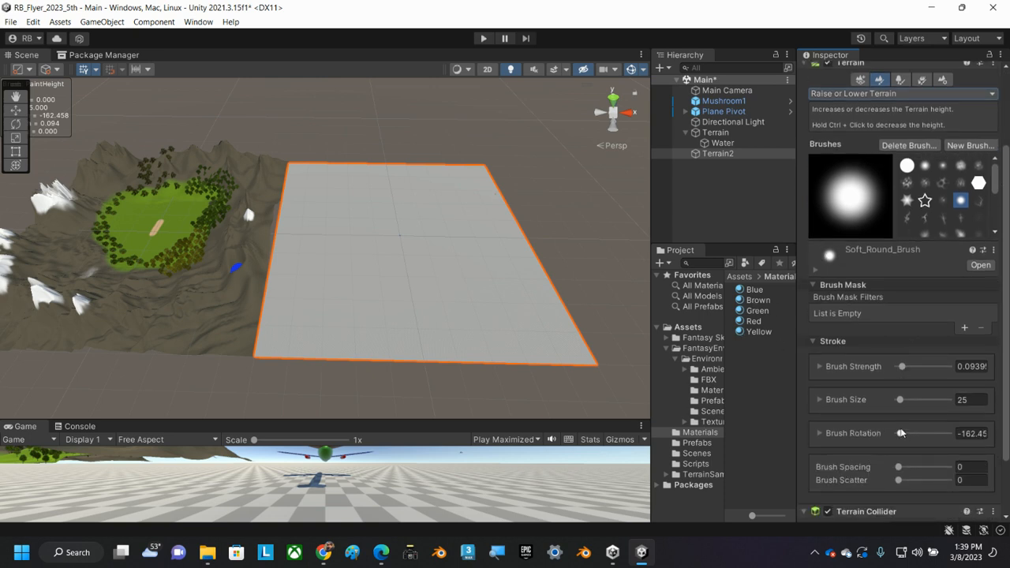
drag(899, 399, 951, 407)
click(909, 186)
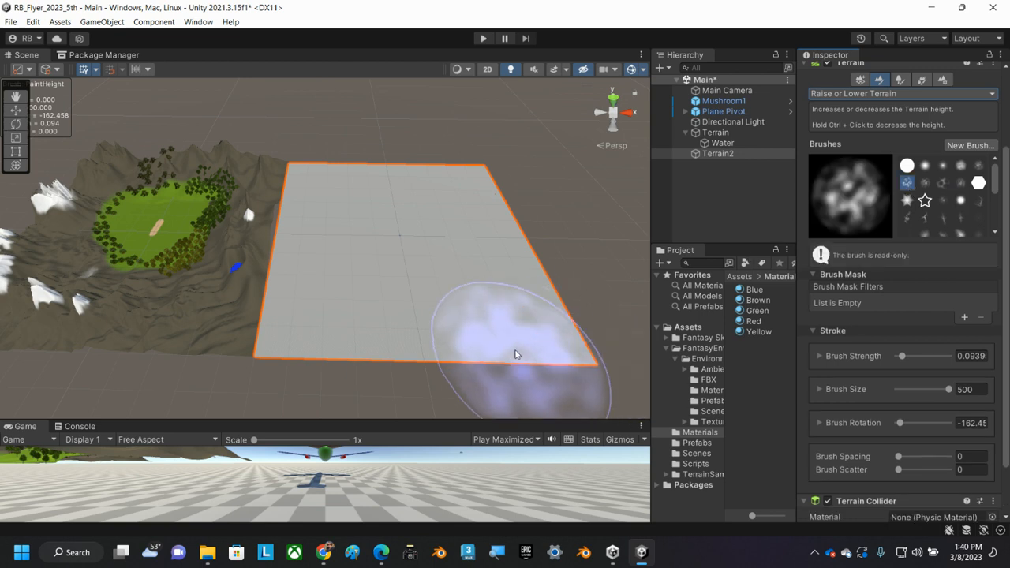
Raise rolling bumps around the outer areas of Terrain2, increasing the brush strength to about 0.26.
drag(524, 313, 367, 320)
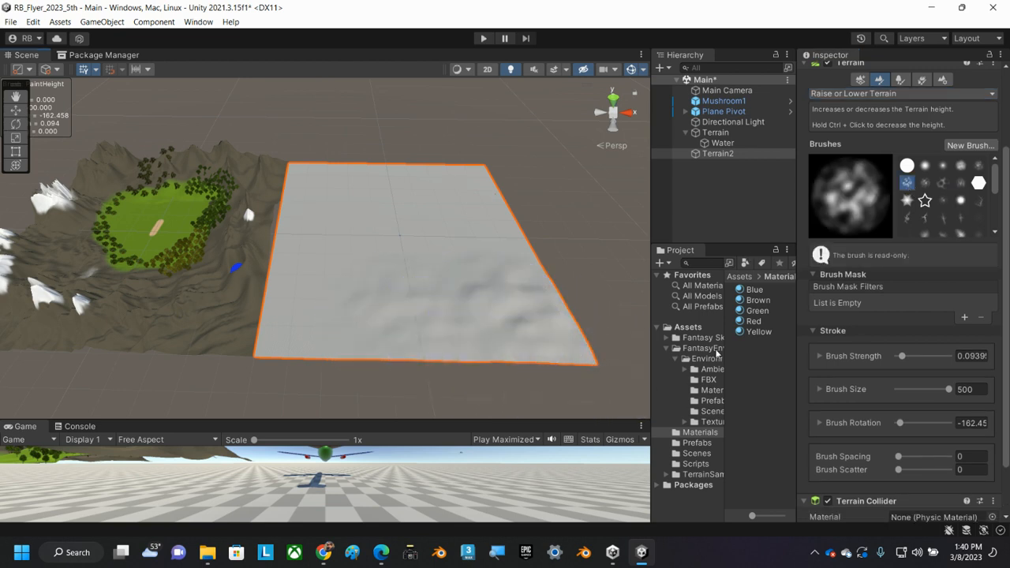
drag(902, 357, 910, 357)
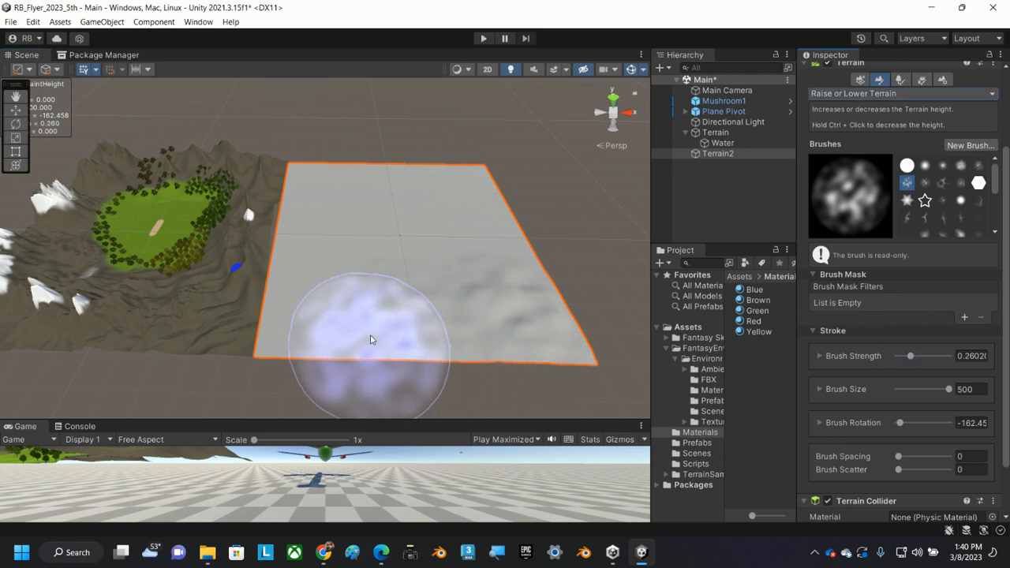
mouse_move(348, 320)
mouse_down()
mouse_move(327, 306)
mouse_move(360, 298)
mouse_move(425, 313)
mouse_move(544, 314)
mouse_move(556, 214)
mouse_move(491, 225)
mouse_move(478, 184)
mouse_move(387, 173)
mouse_move(333, 181)
mouse_move(304, 198)
mouse_move(299, 259)
mouse_move(312, 267)
mouse_move(318, 242)
mouse_up()
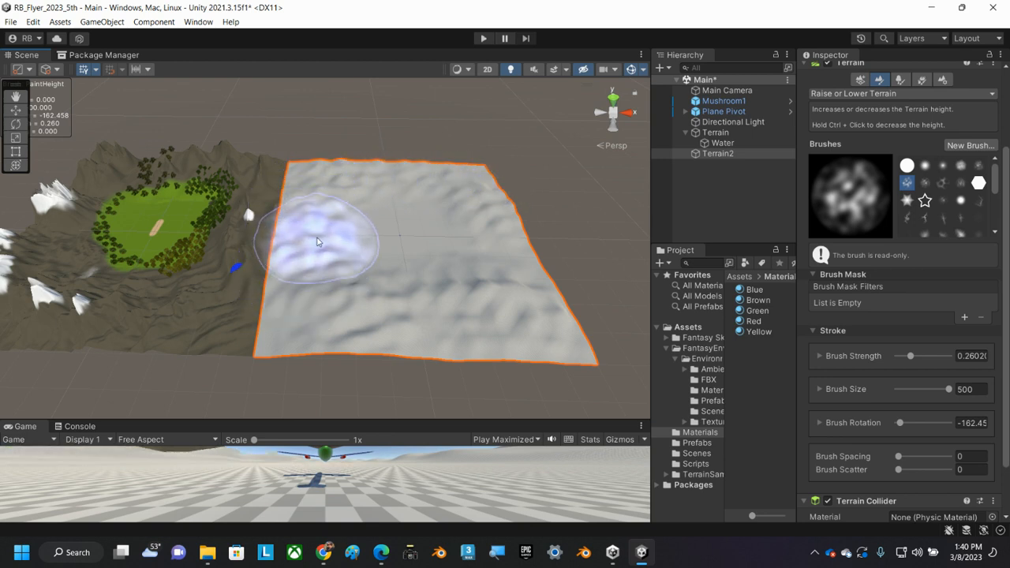
click(513, 205)
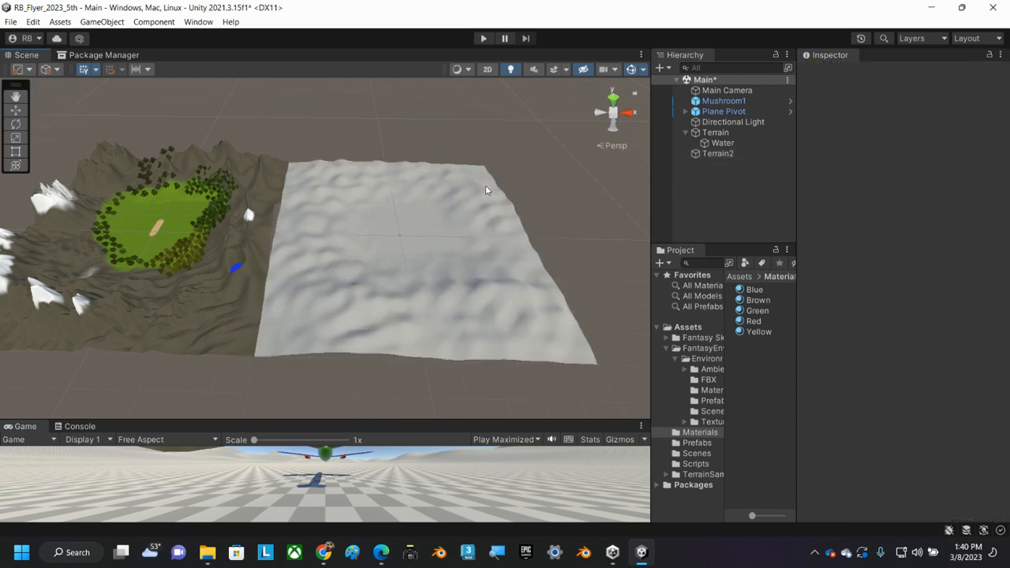
click(471, 190)
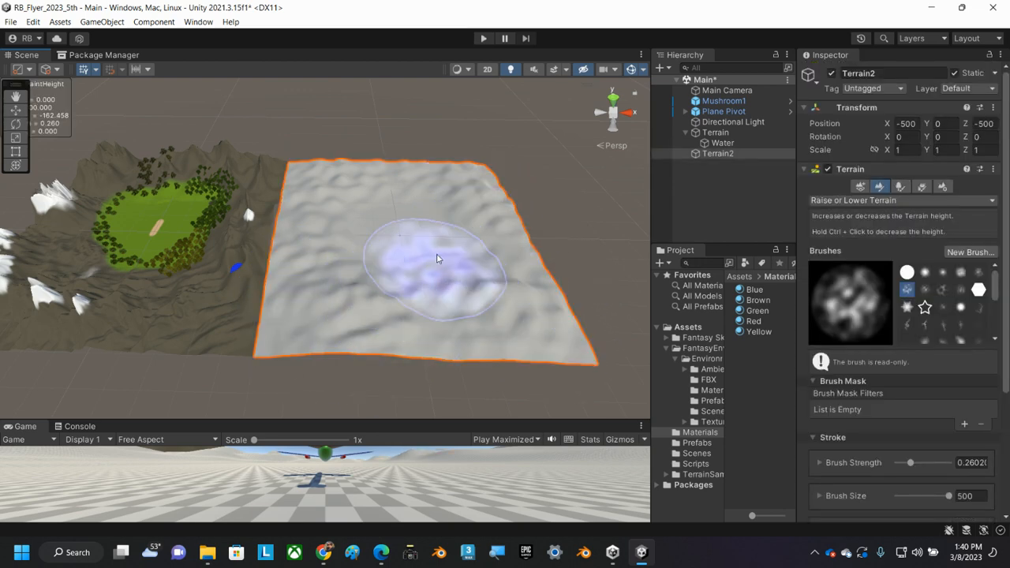
Frame Plane Pivot in the scene and examine where the plane sits on Terrain2.
click(717, 112)
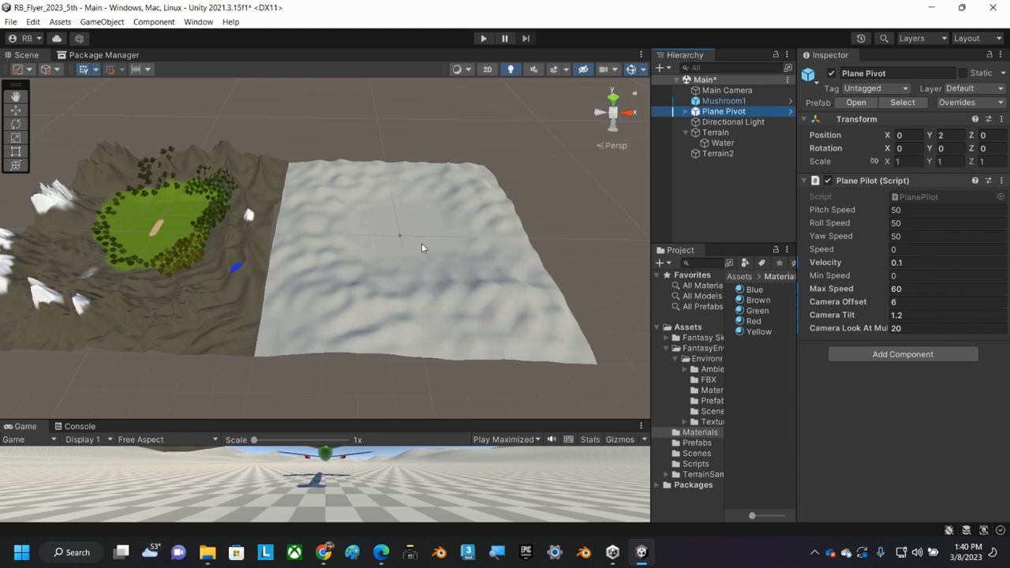
key(w)
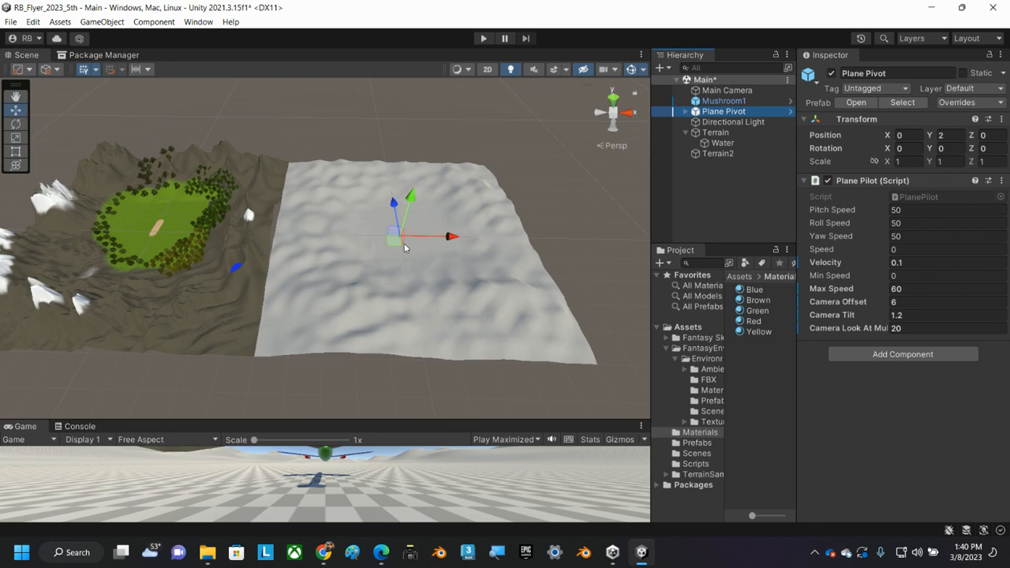
key(f)
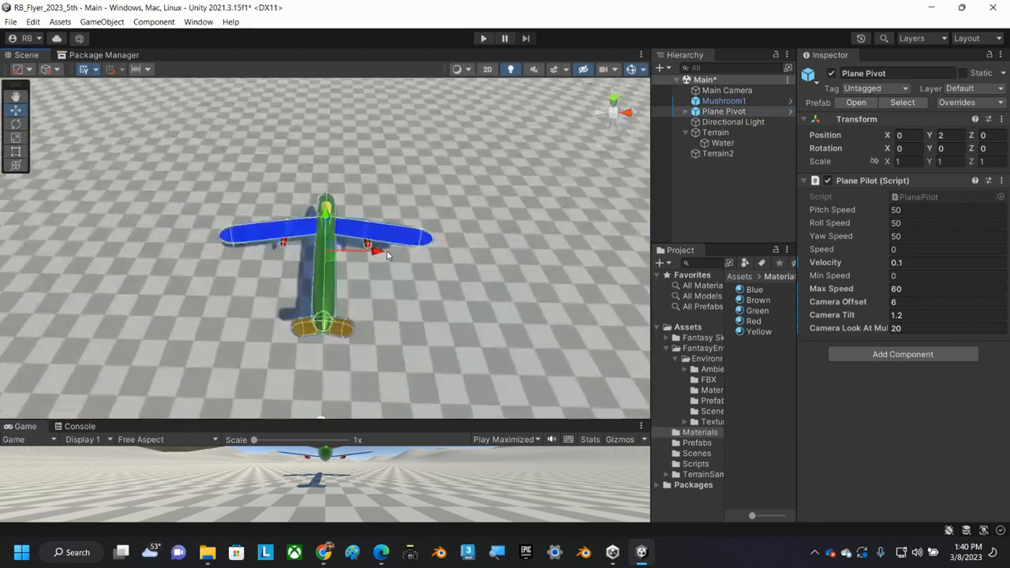
scroll(377, 254, down, 10)
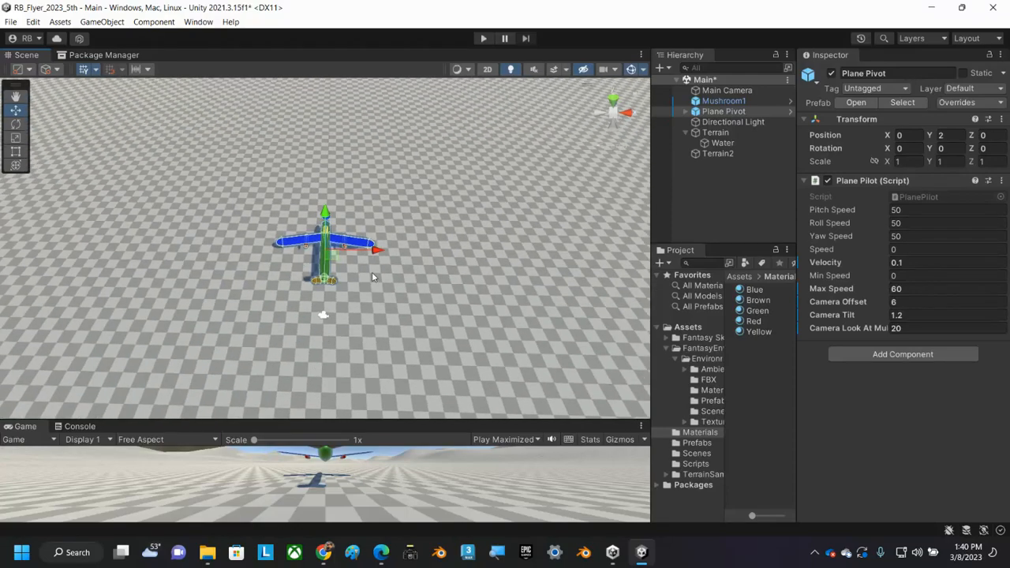
scroll(367, 268, down, 3)
scroll(370, 258, down, 10)
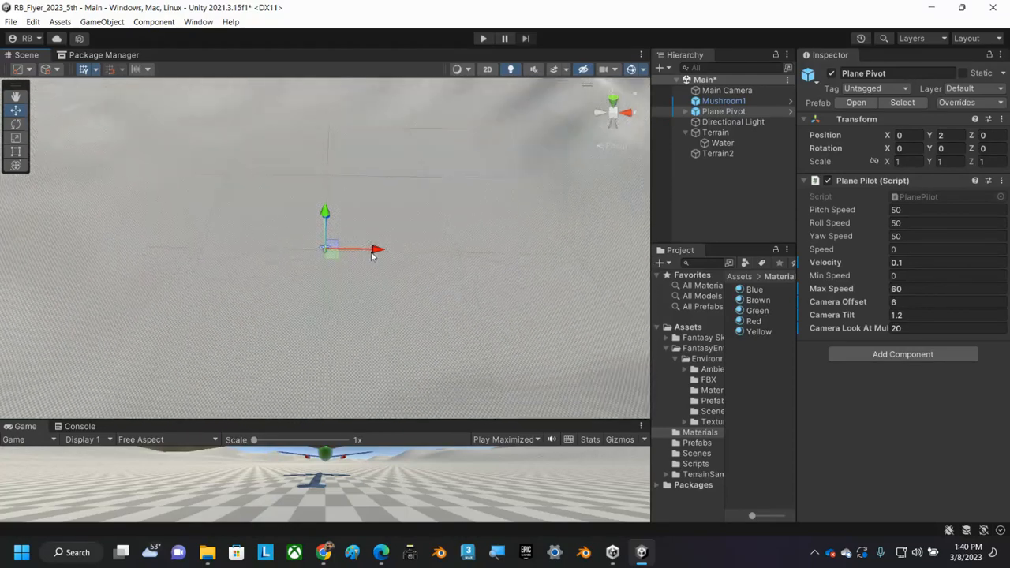
scroll(371, 248, down, 4)
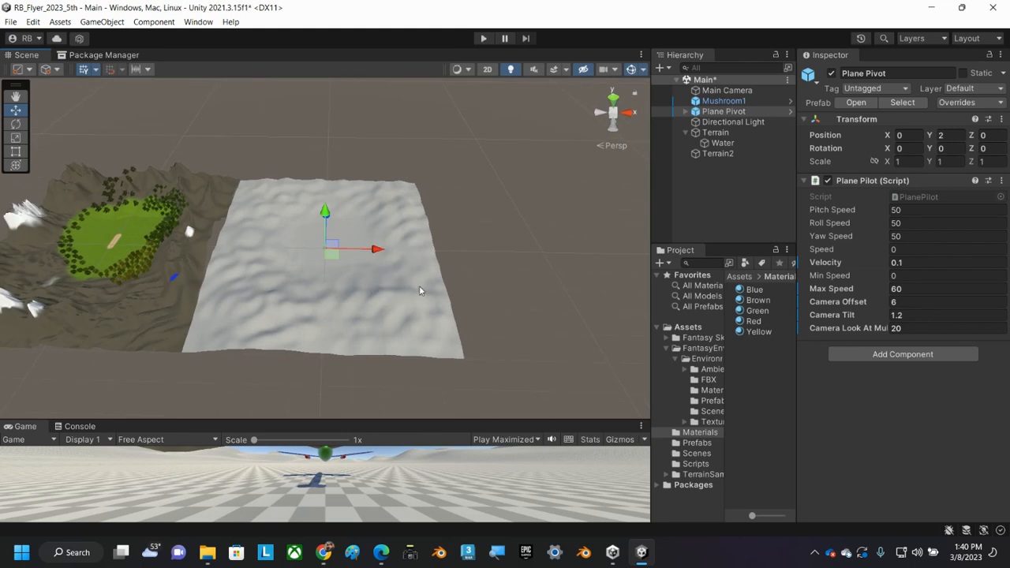
Raise a jagged mountain in Terrain2's near corner beside the mountain terrain, using the Terrainstamp_Canyon03 brush at size about 315.
click(715, 132)
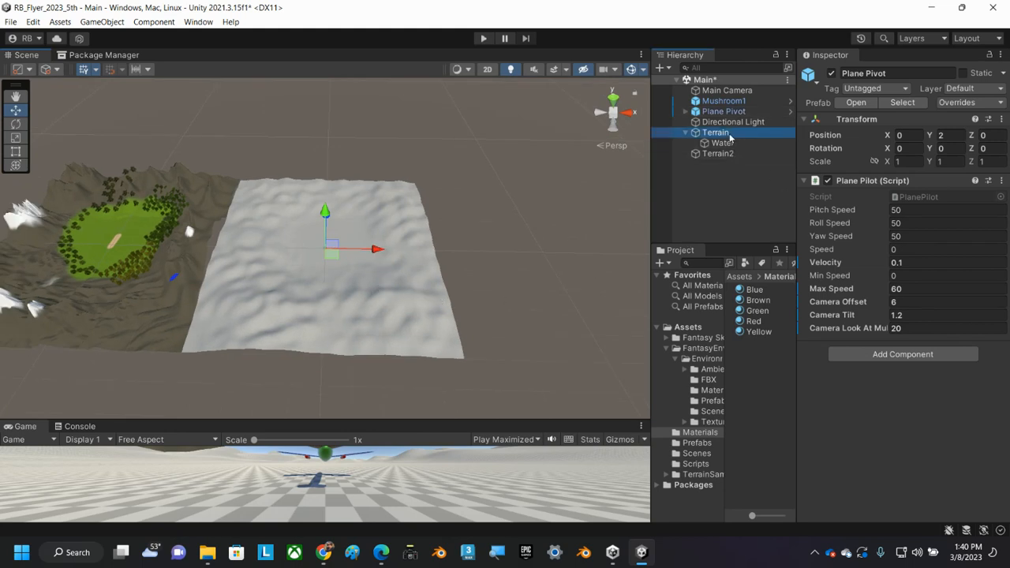
click(717, 154)
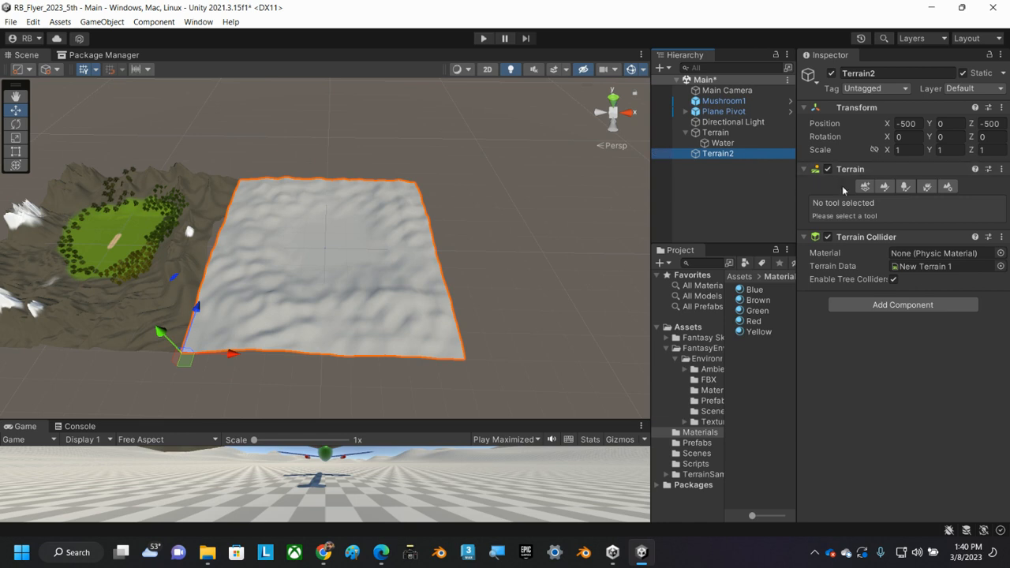
click(880, 187)
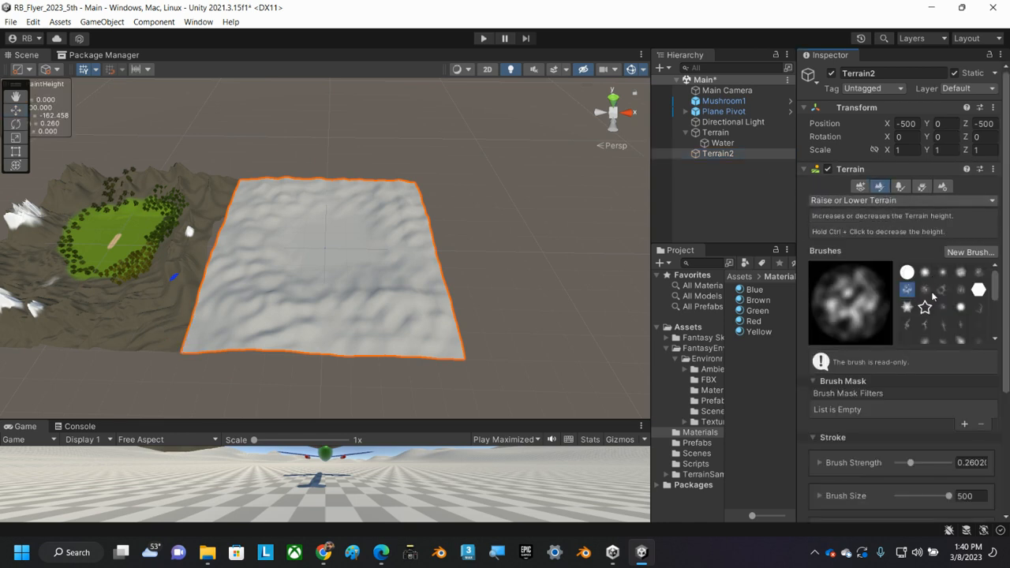
click(925, 324)
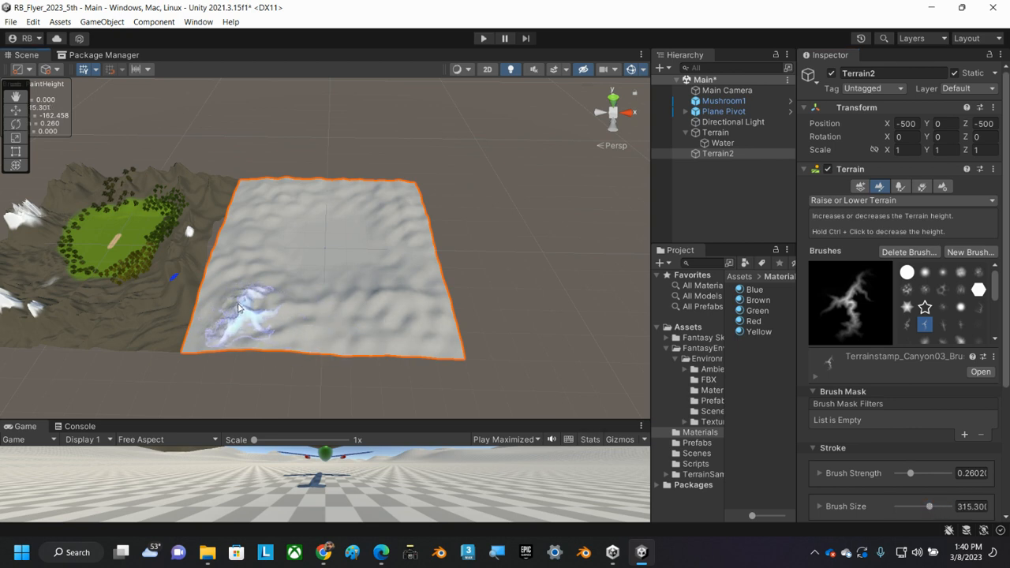
click(232, 303)
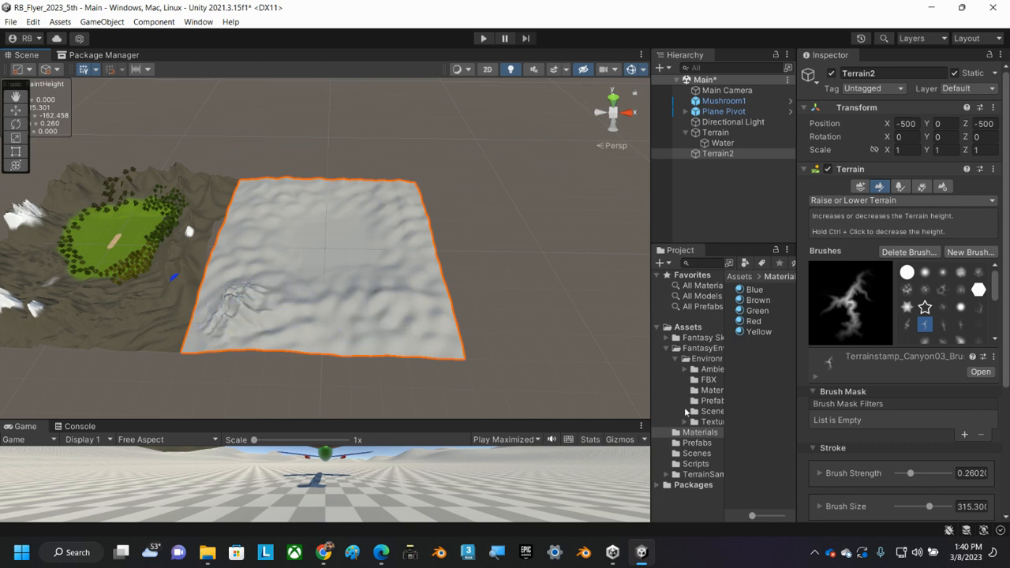
scroll(244, 311, up, 4)
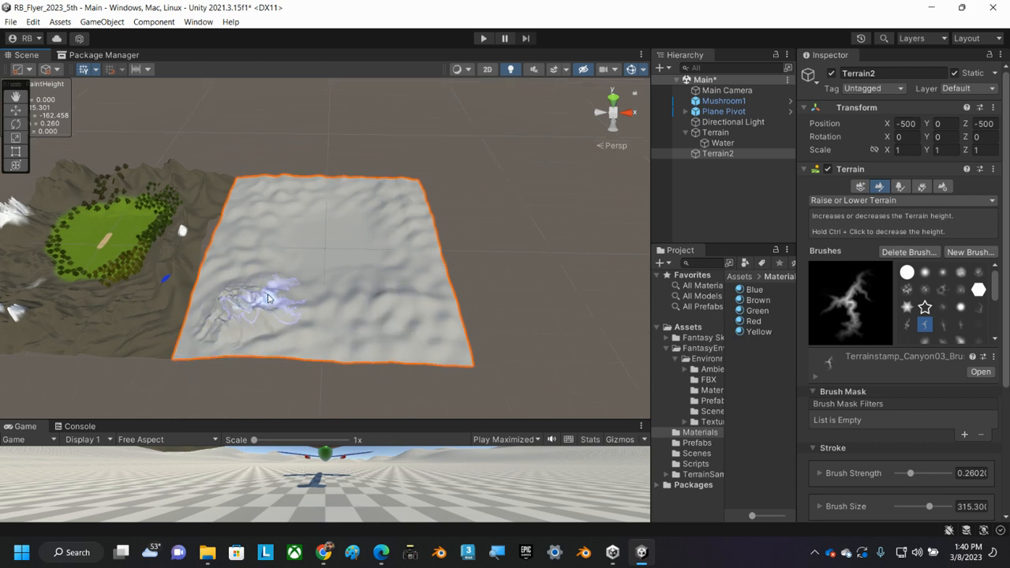
alt+drag(194, 328, 339, 193)
alt+drag(375, 308, 621, 326)
Extend the jagged peaks along Terrain2's front edge with Terrainstamp_Canyon03, changing the brush size to about 226 and rotation to about 35.5.
click(944, 290)
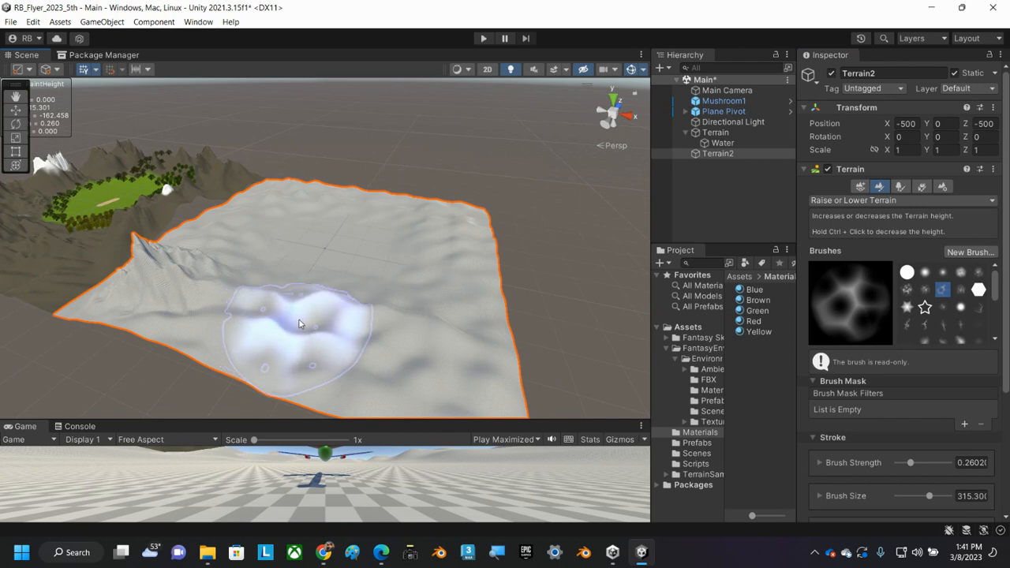
click(924, 323)
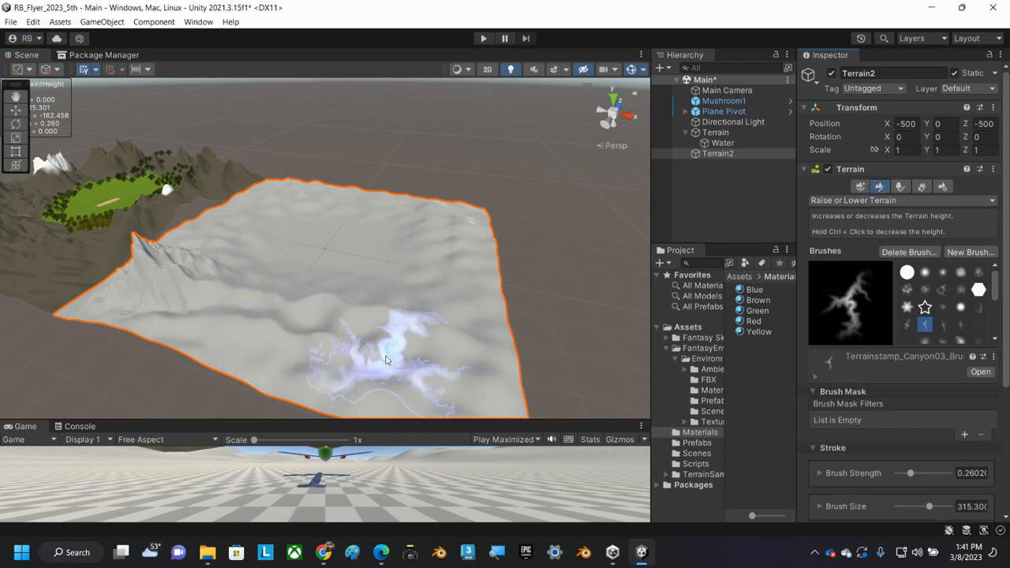
drag(277, 318, 293, 324)
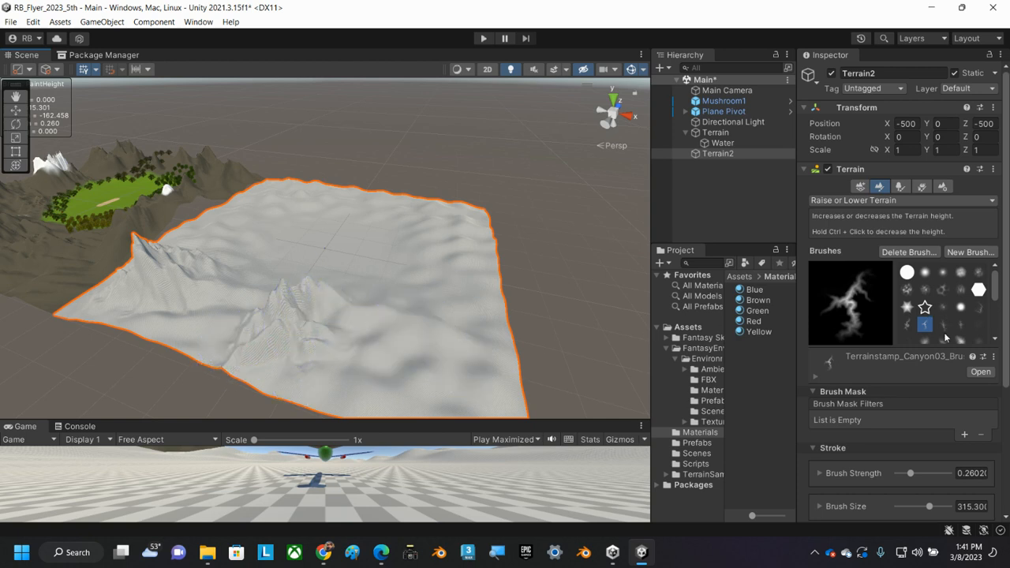
scroll(921, 373, down, 4)
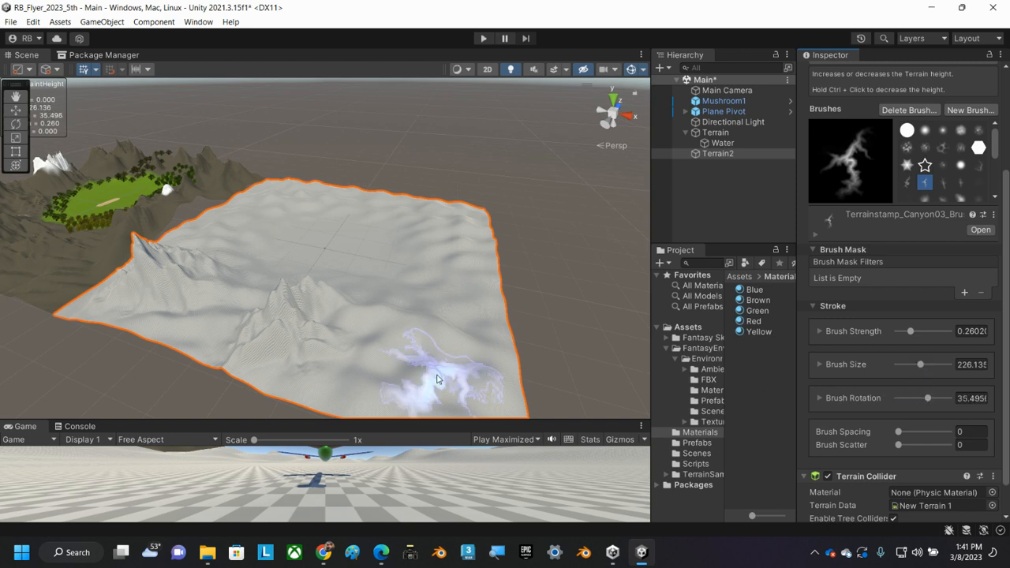
mouse_move(442, 379)
mouse_down()
mouse_move(439, 365)
mouse_move(458, 358)
mouse_move(387, 351)
mouse_move(453, 337)
mouse_move(339, 317)
mouse_move(303, 325)
mouse_move(232, 307)
mouse_up()
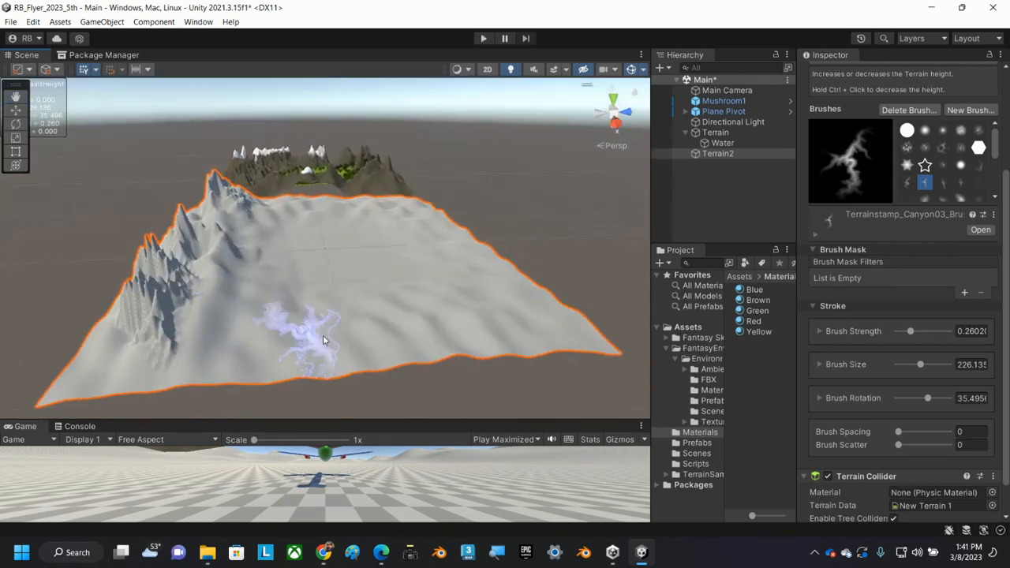
Stamp a crater-like rise beside the jagged peaks on Terrain2 with the Terrainstamp_Canyon04 brush.
click(942, 183)
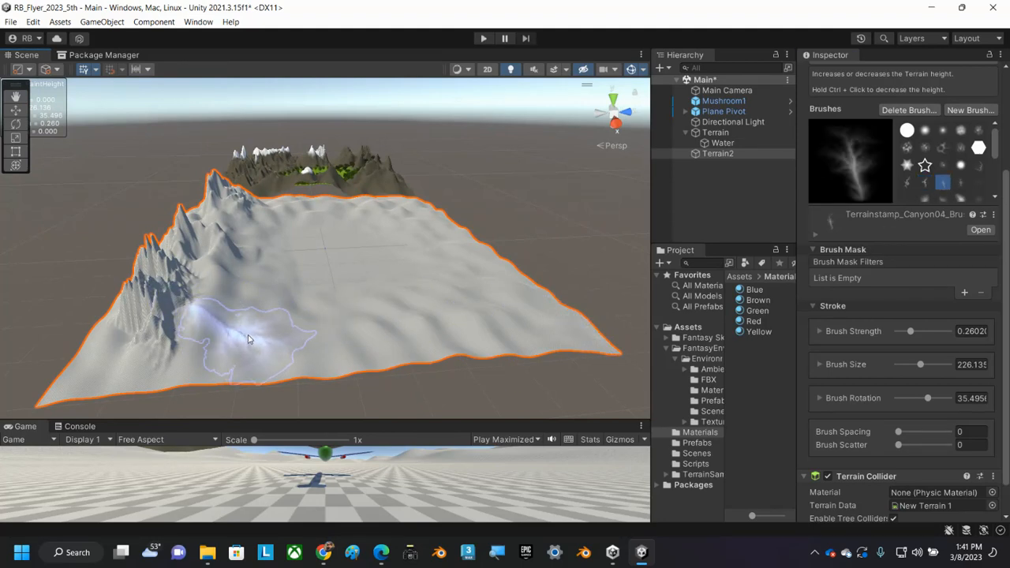
click(273, 310)
drag(273, 310, 275, 304)
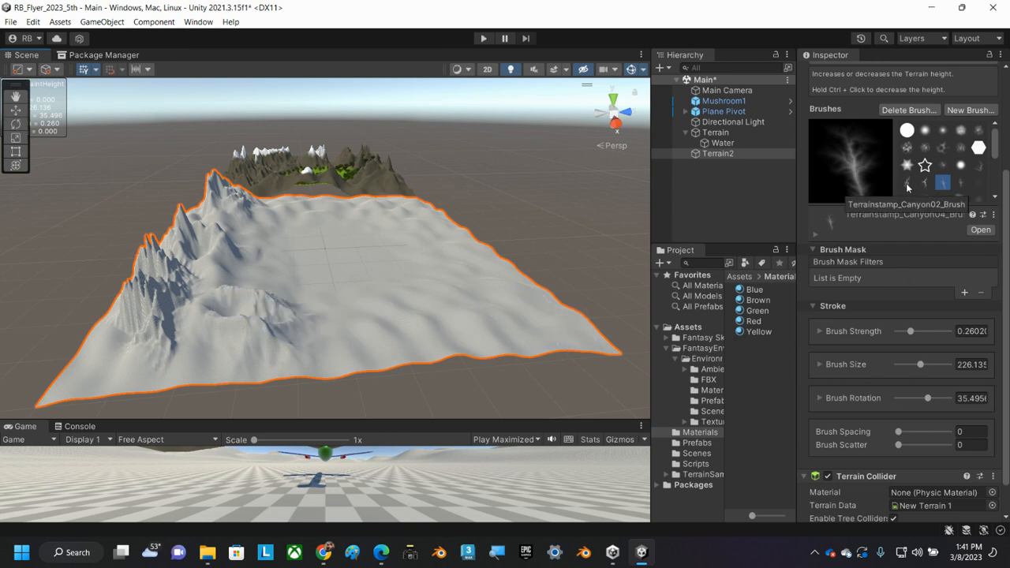
Raise mountains along Terrain2's far side from the mountain terrain using the Terrainstamp_Mountain03 brush, with rotation changed to about 150.6.
scroll(907, 187, down, 2)
click(978, 177)
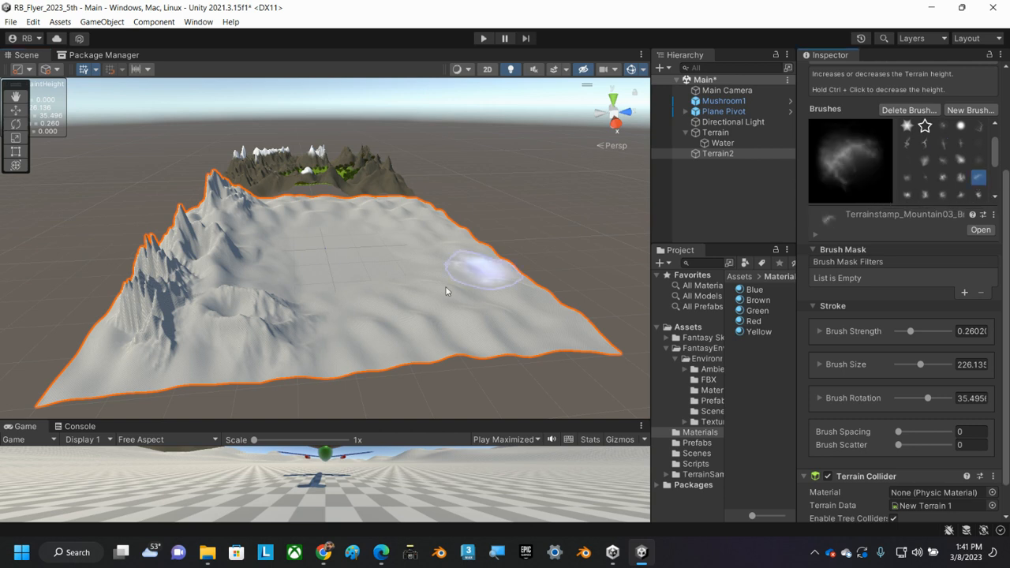
drag(357, 319, 357, 318)
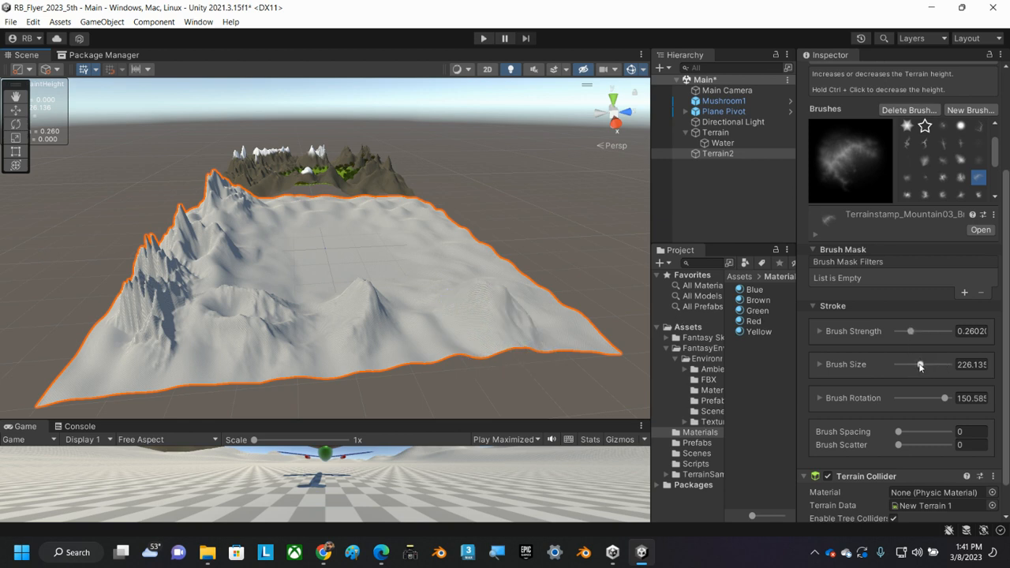
Set the brush size to about 124 and undo the tall spike raised at Terrain2's edge.
drag(925, 364, 911, 365)
mouse_move(421, 302)
mouse_down()
mouse_move(276, 324)
mouse_move(252, 245)
mouse_up()
scroll(274, 321, down, 4)
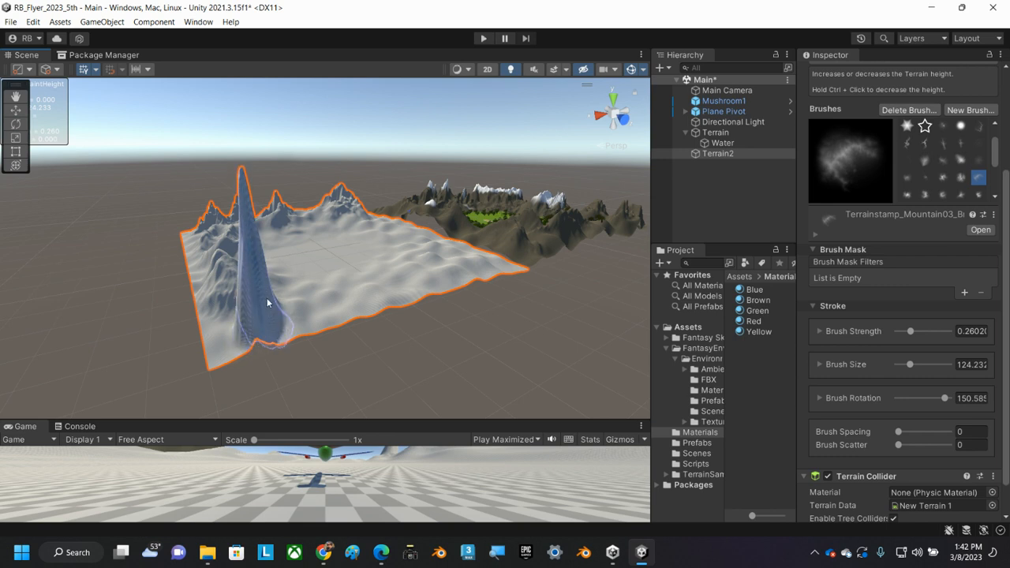
key(ctrl+z)
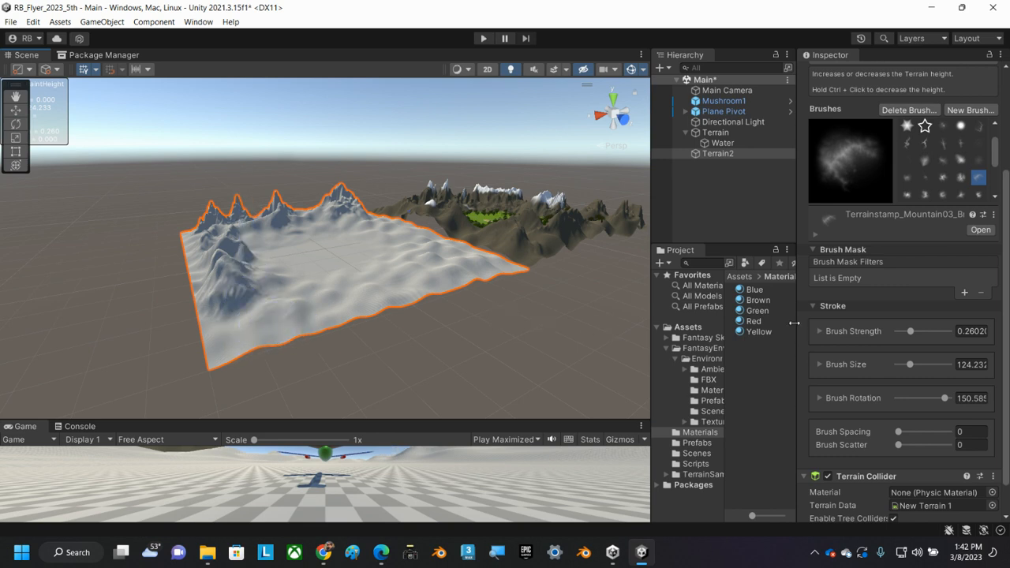
Raise a cluster of small mountains near Terrain2's outer corner with the Terrainstamp_Mountain06 brush.
scroll(910, 392, down, 1)
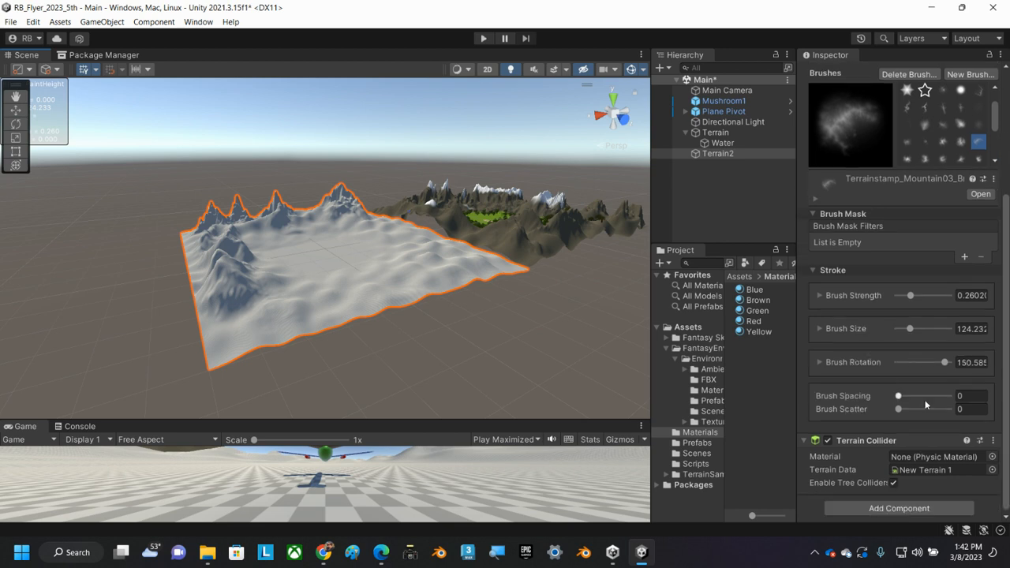
scroll(904, 335, up, 2)
scroll(971, 213, down, 1)
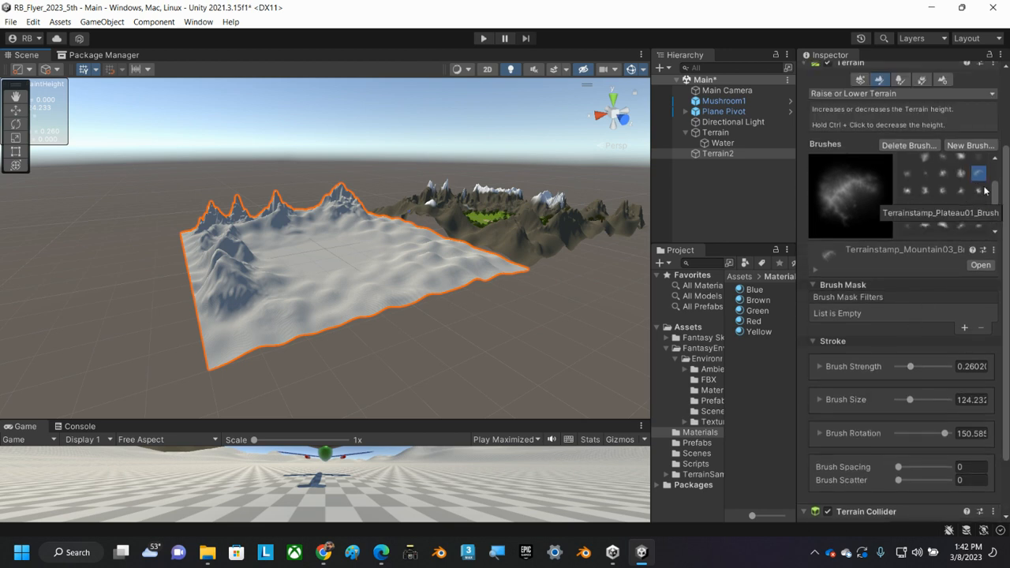
click(943, 191)
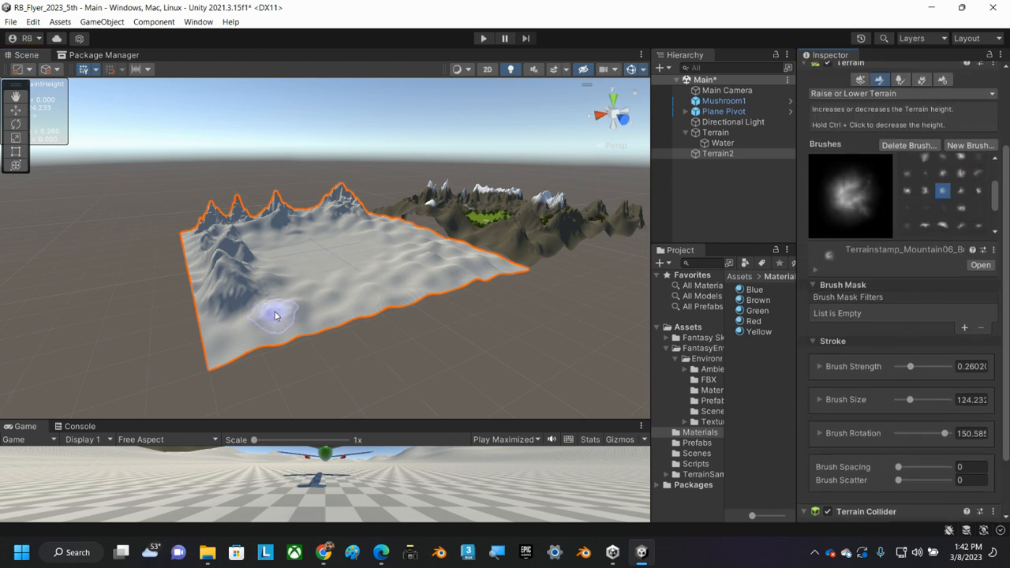
click(264, 315)
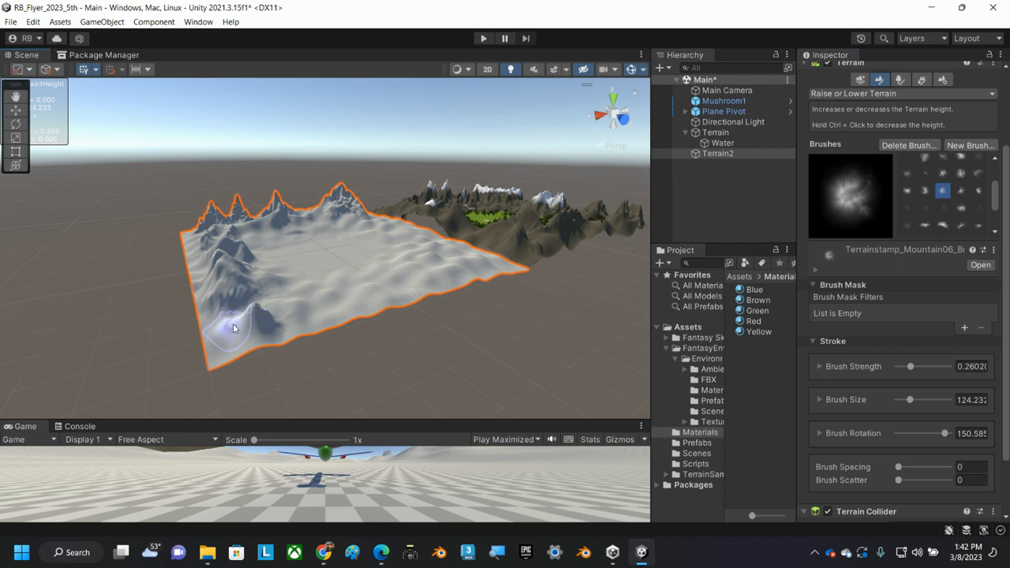
click(234, 332)
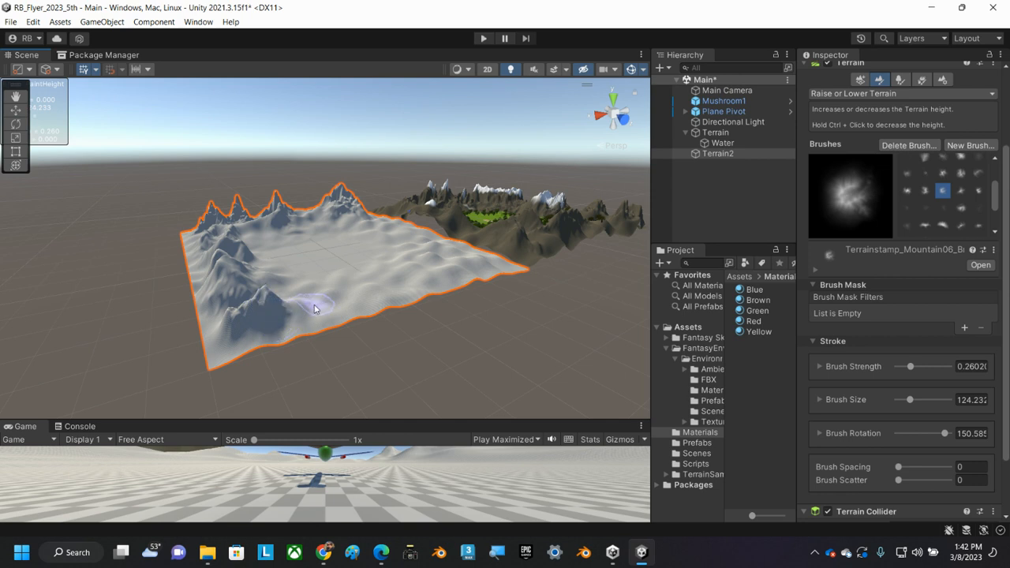
Raise a ridge beside the small mountains near Terrain2's outer corner with the Terrainstamp_Ridge03 brush at a size of about 200.7.
middle_drag(384, 289, 334, 313)
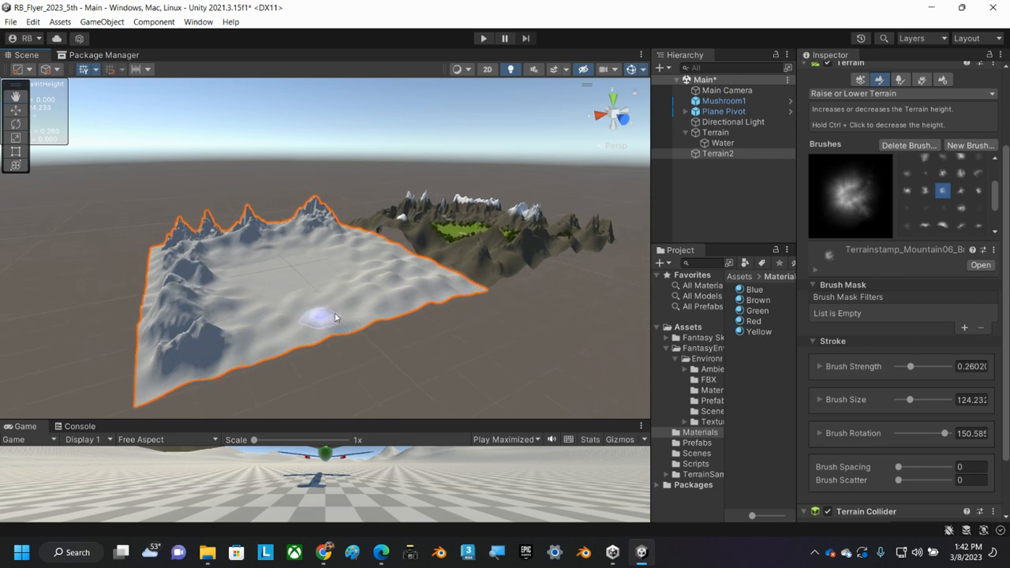
click(958, 226)
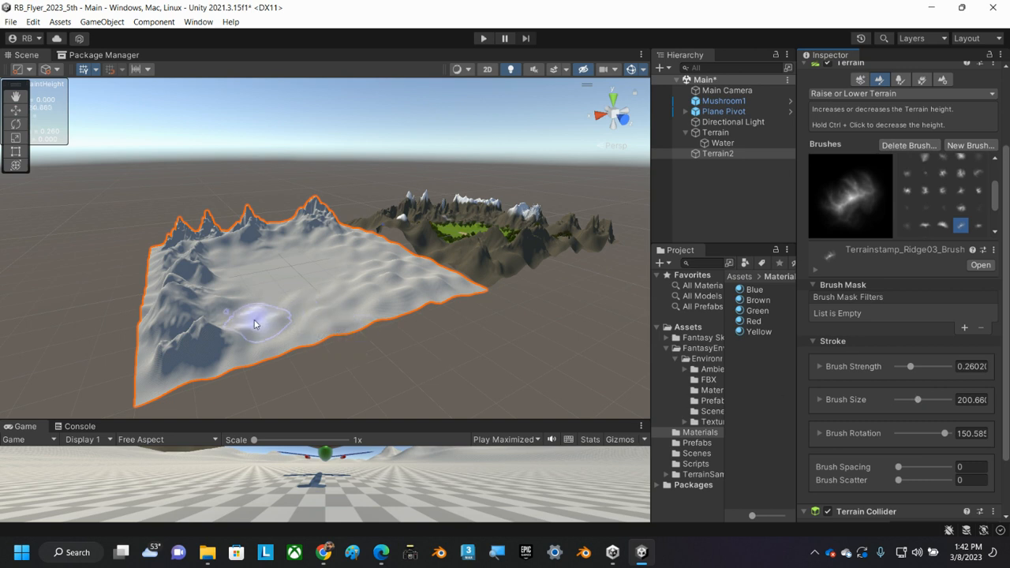
mouse_move(255, 321)
mouse_down()
mouse_move(286, 315)
mouse_move(253, 315)
mouse_move(241, 328)
mouse_move(279, 317)
mouse_move(268, 310)
mouse_up()
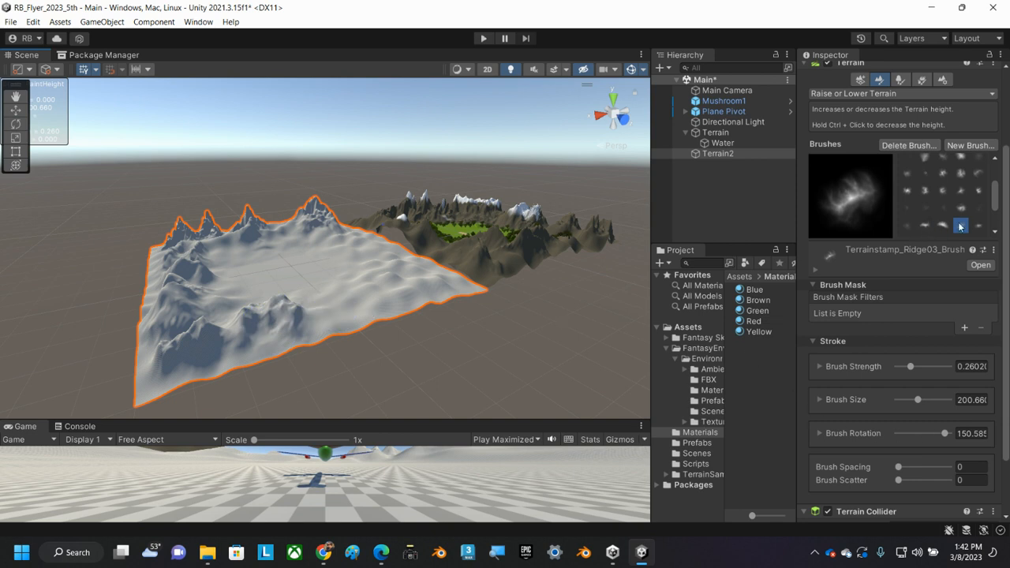
Raise tall peaks farther along the same outer edge with the Terrainstamp_Softpeaks01 brush, changing the brush rotation to about 17.1.
scroll(946, 223, down, 1)
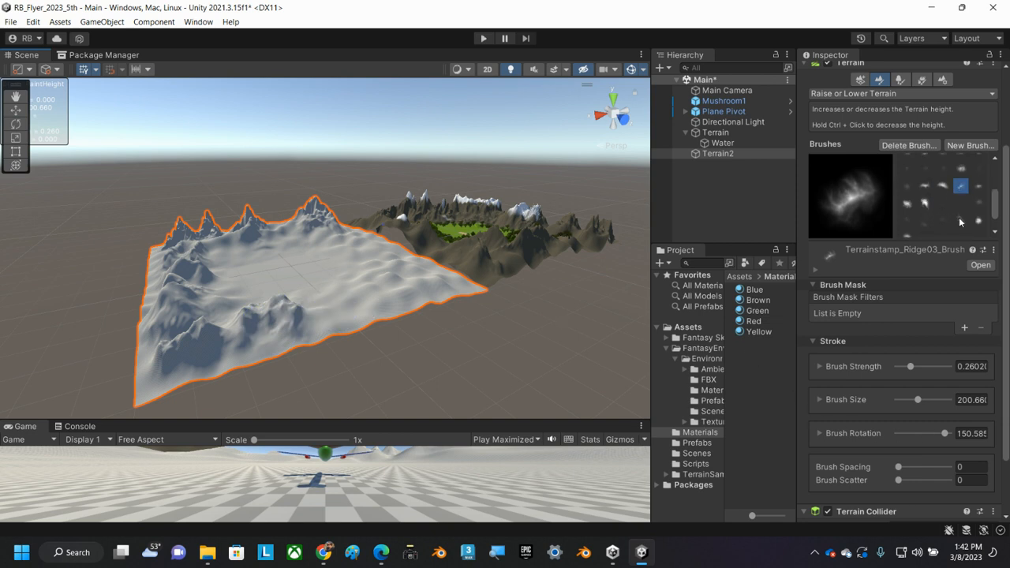
click(959, 220)
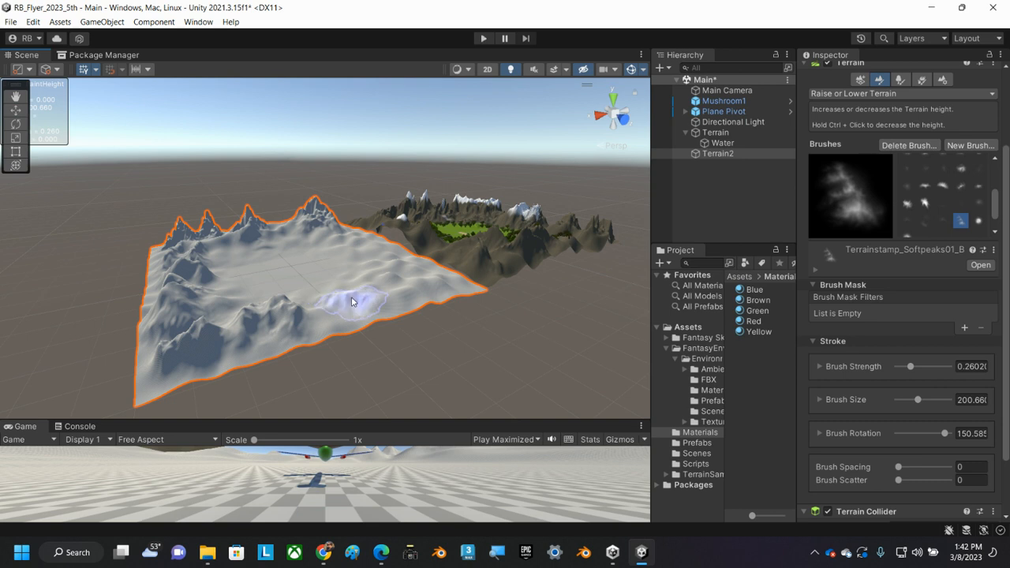
drag(352, 302, 356, 295)
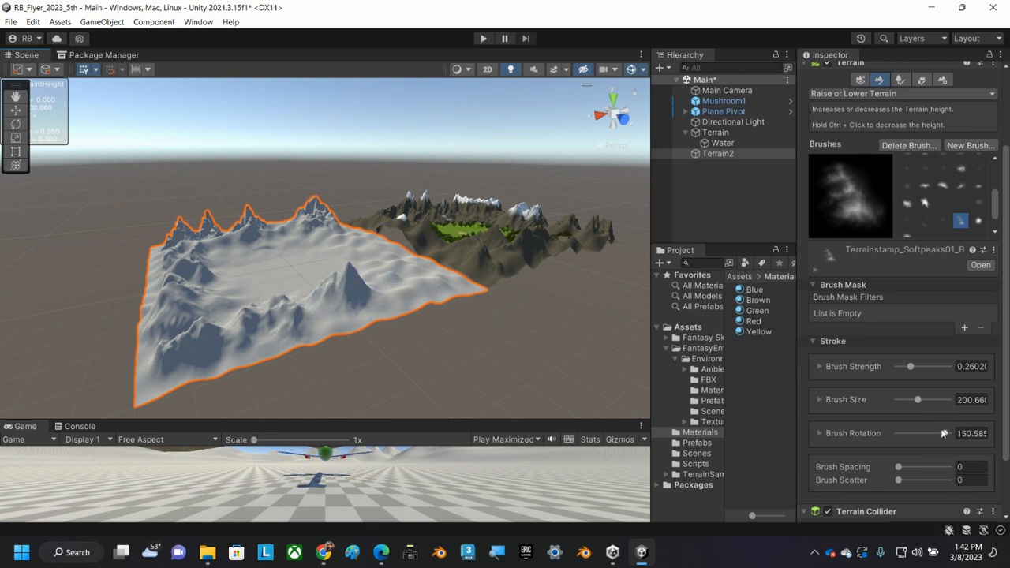
mouse_move(399, 279)
mouse_down()
mouse_move(408, 271)
mouse_move(380, 290)
mouse_move(333, 296)
mouse_up()
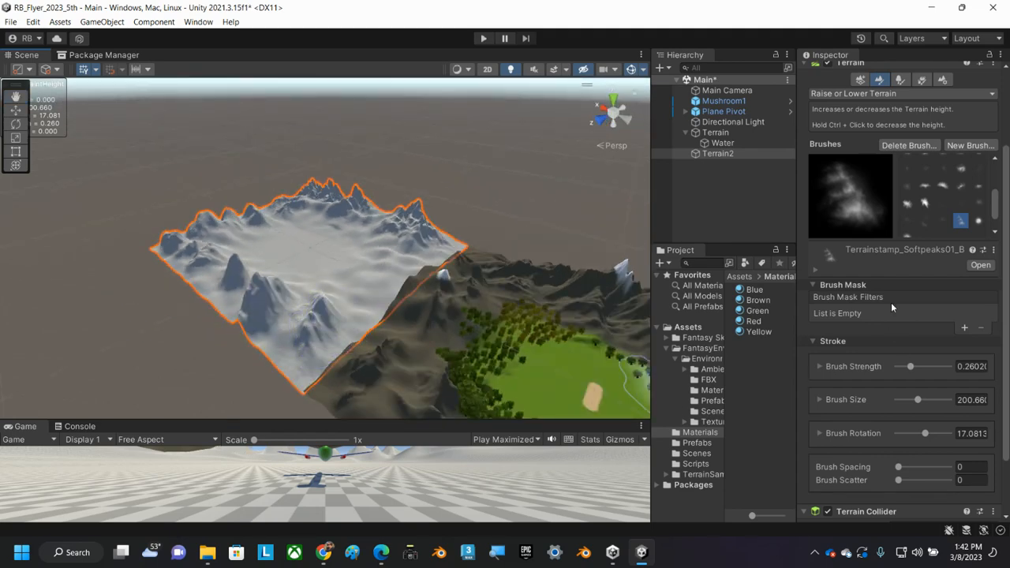
Stamp ridges on Terrain2 near its border with the mountain terrain using the Terrainstamp_Ridge04 brush.
click(976, 187)
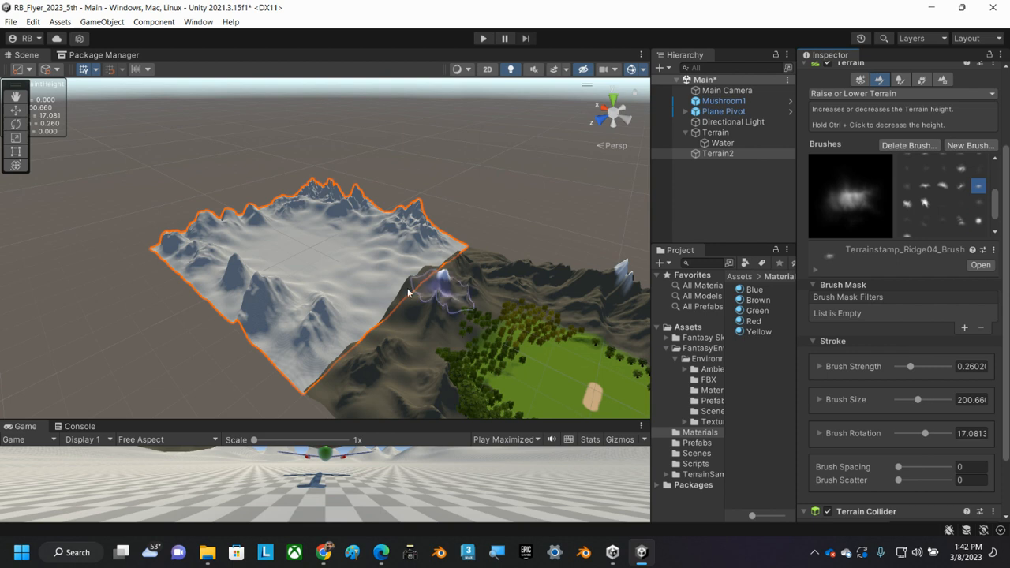
drag(366, 294, 349, 295)
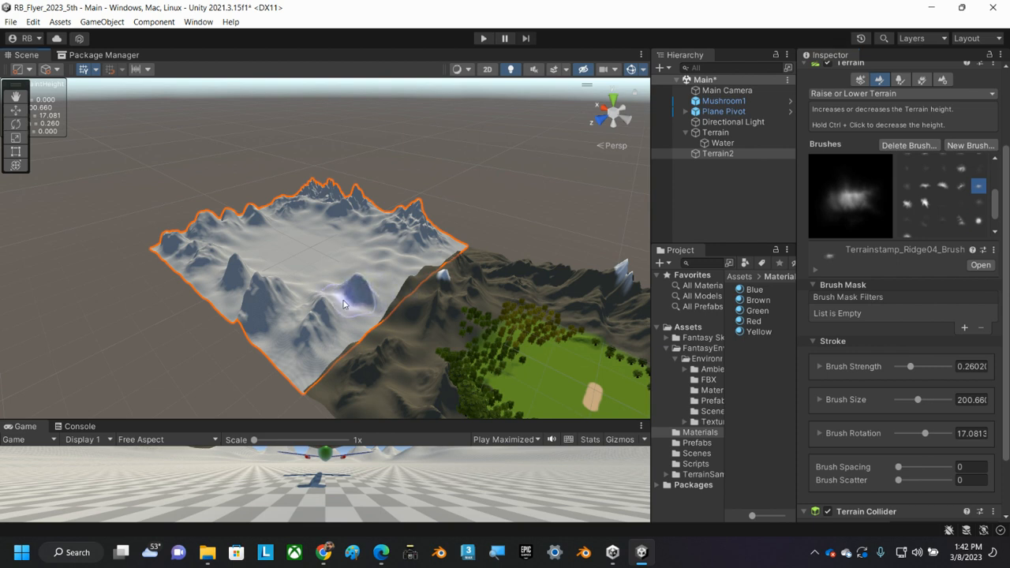
click(350, 306)
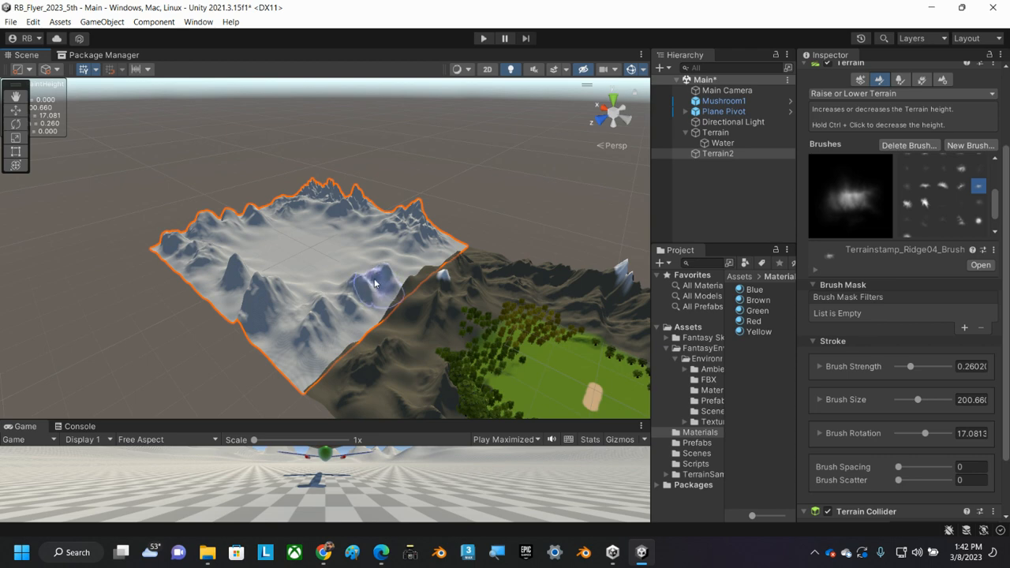
scroll(377, 278, up, 6)
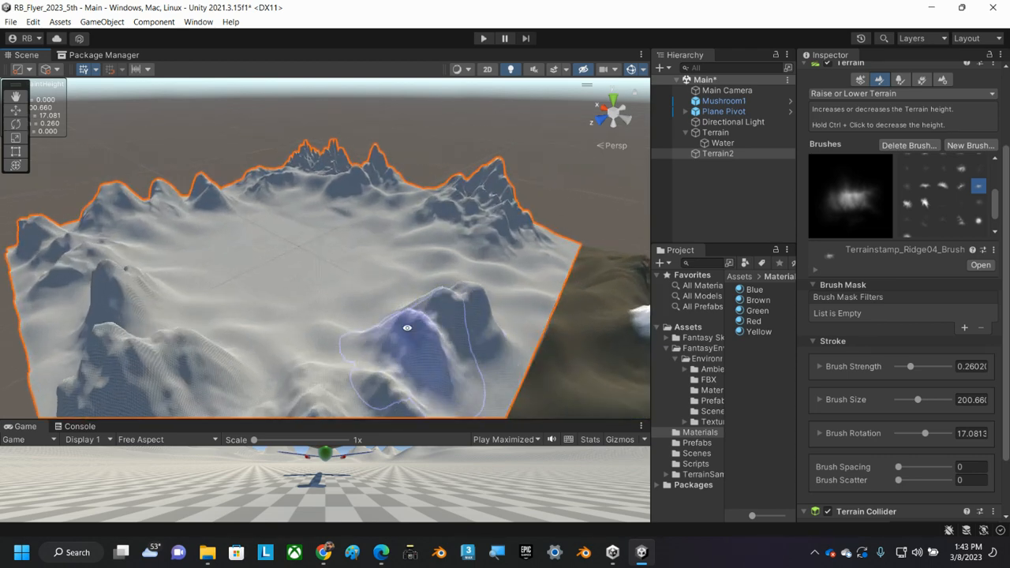
Fill the gaps between the peaks in Terrain2's corner next to the mountain terrain with more Terrainstamp_Ridge04 stamps.
alt+drag(407, 328, 481, 286)
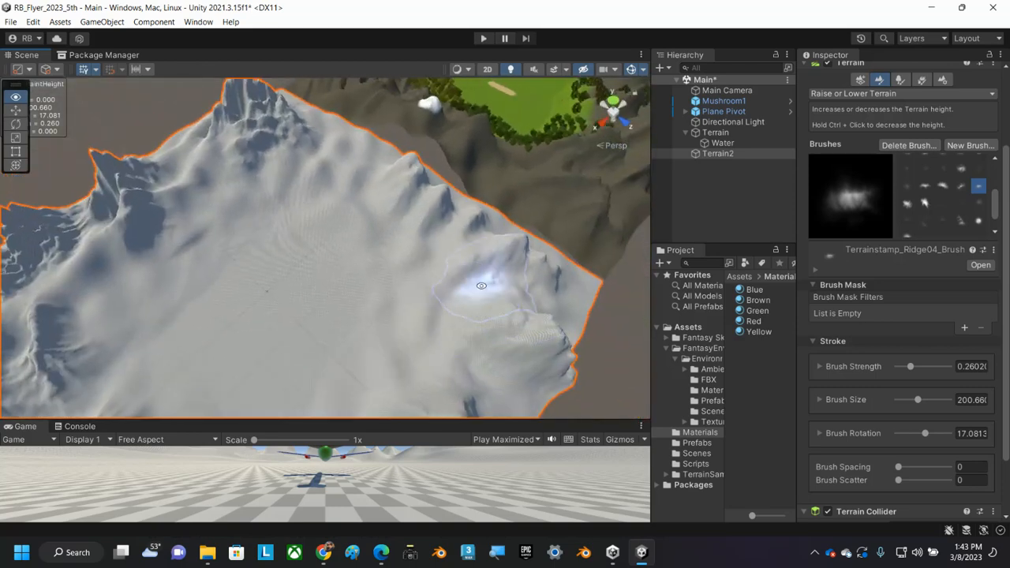
click(426, 257)
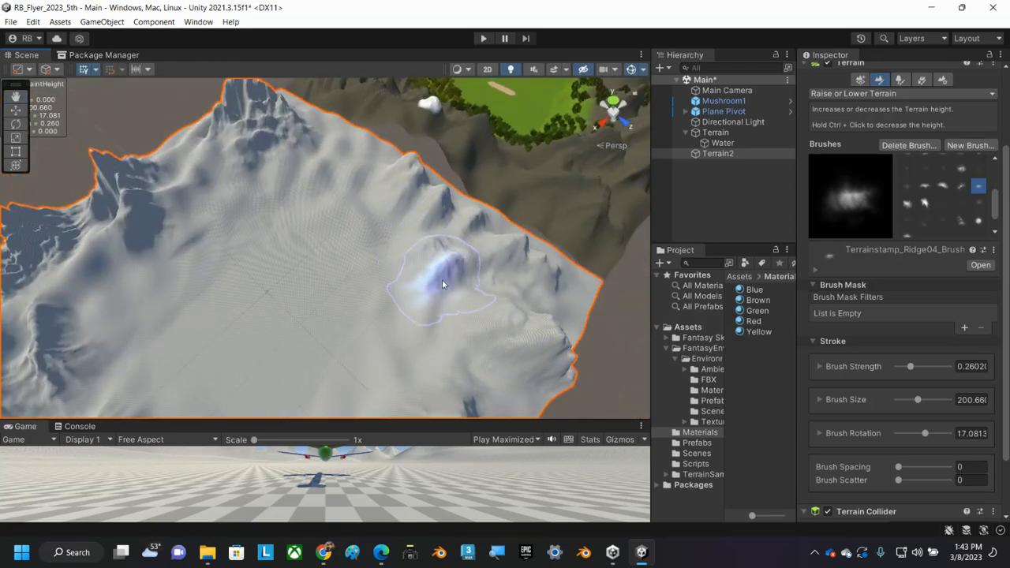
click(473, 318)
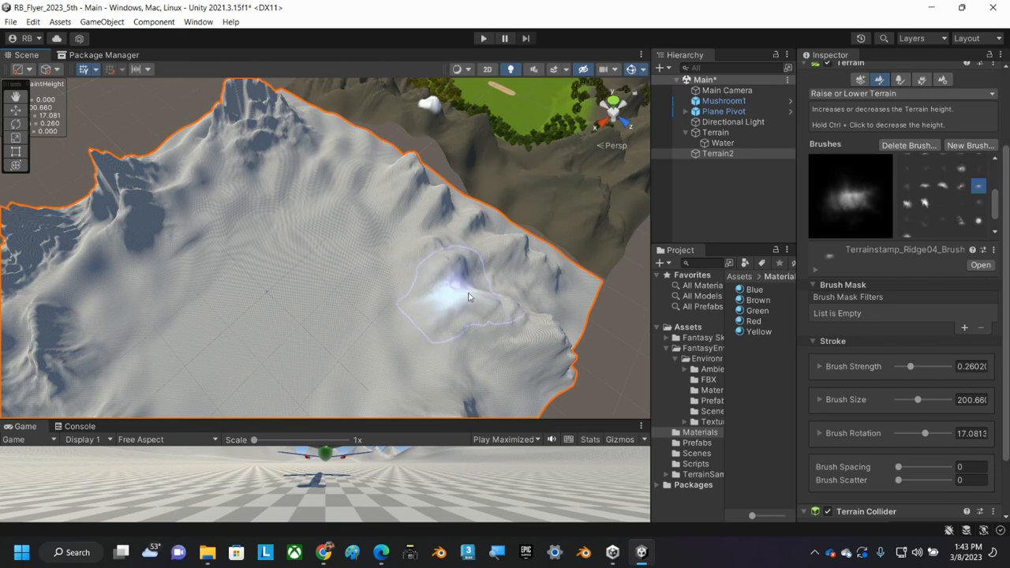
click(544, 292)
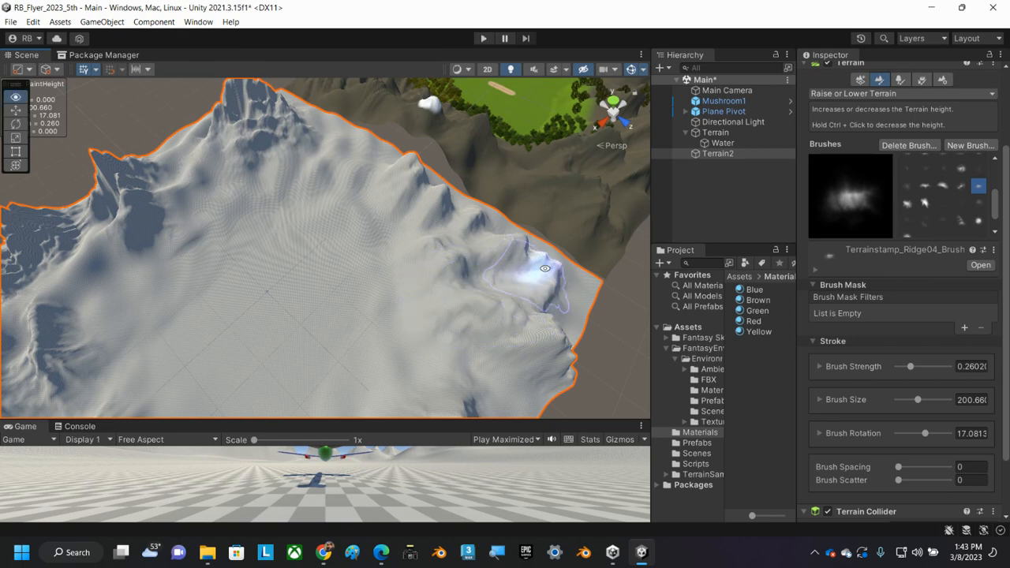
alt+drag(545, 268, 303, 242)
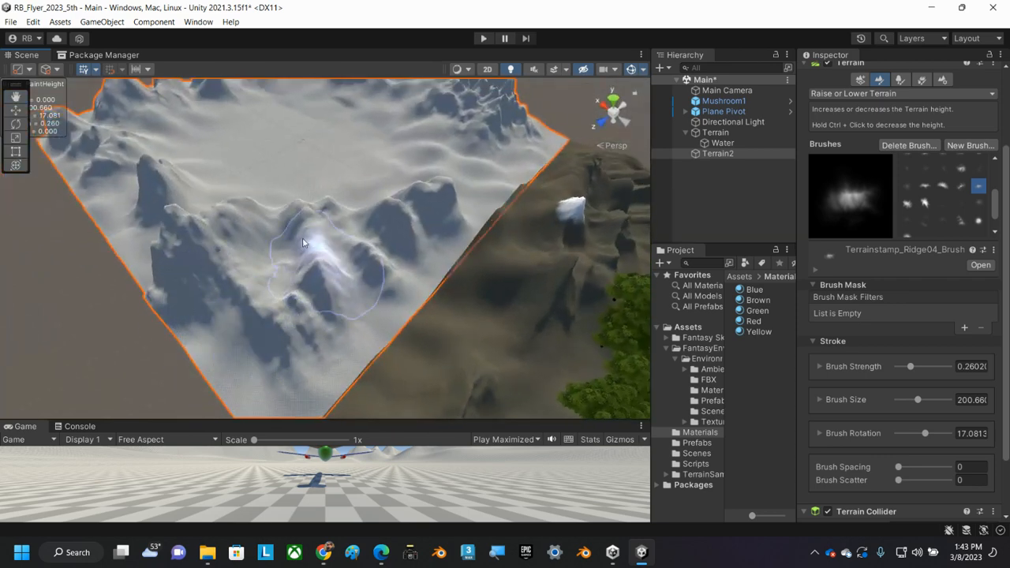
mouse_move(271, 211)
mouse_down()
mouse_move(264, 285)
mouse_move(246, 300)
mouse_move(281, 293)
mouse_move(307, 303)
mouse_move(316, 283)
mouse_move(352, 279)
mouse_move(322, 311)
mouse_move(303, 285)
mouse_up()
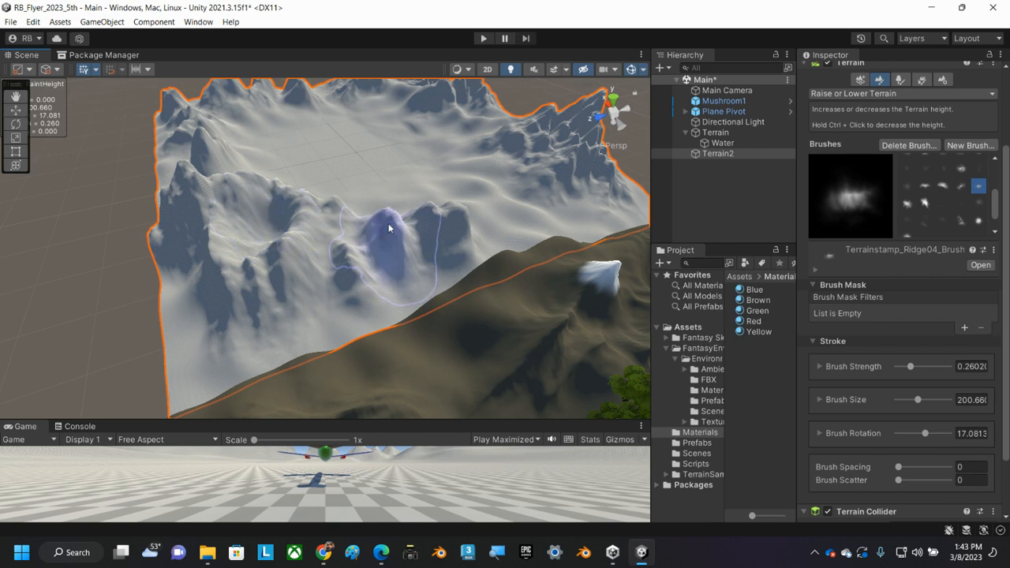
middle_drag(424, 229, 230, 289)
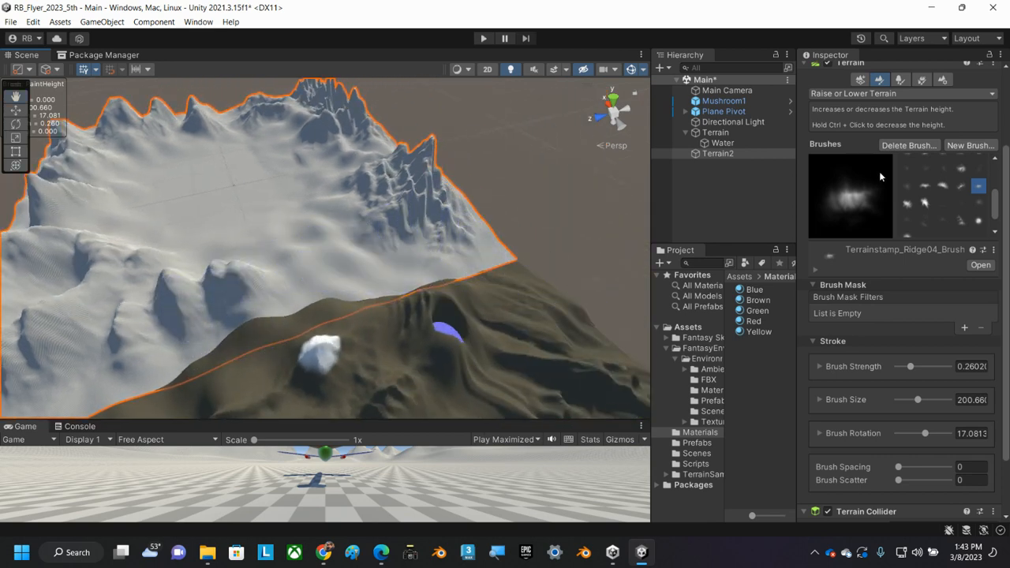
Raise more ridges along Terrain2's border with the mountain terrain and a mountain in its middle using the Terrainstamp_Ridge03 brush.
click(906, 187)
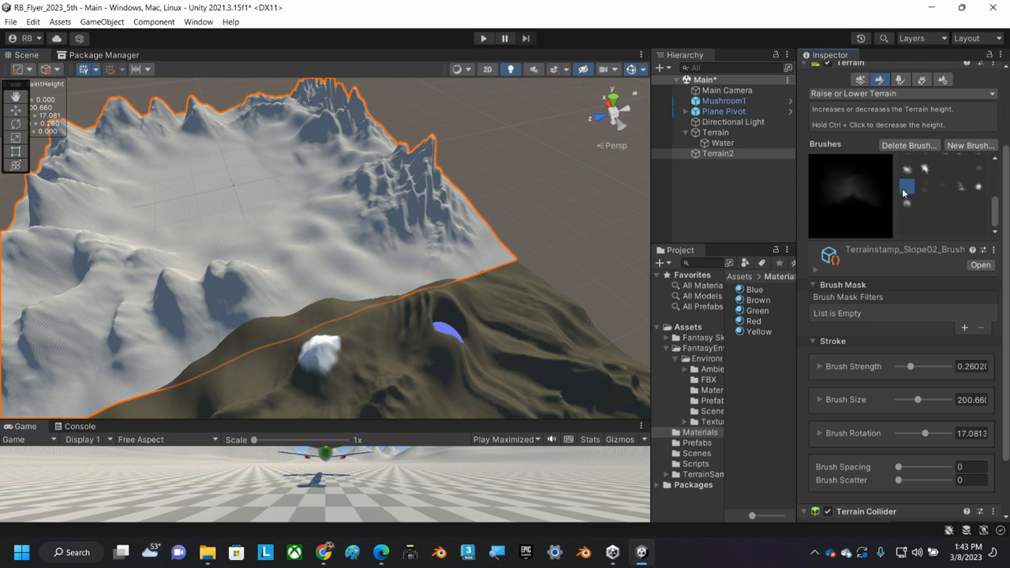
click(960, 193)
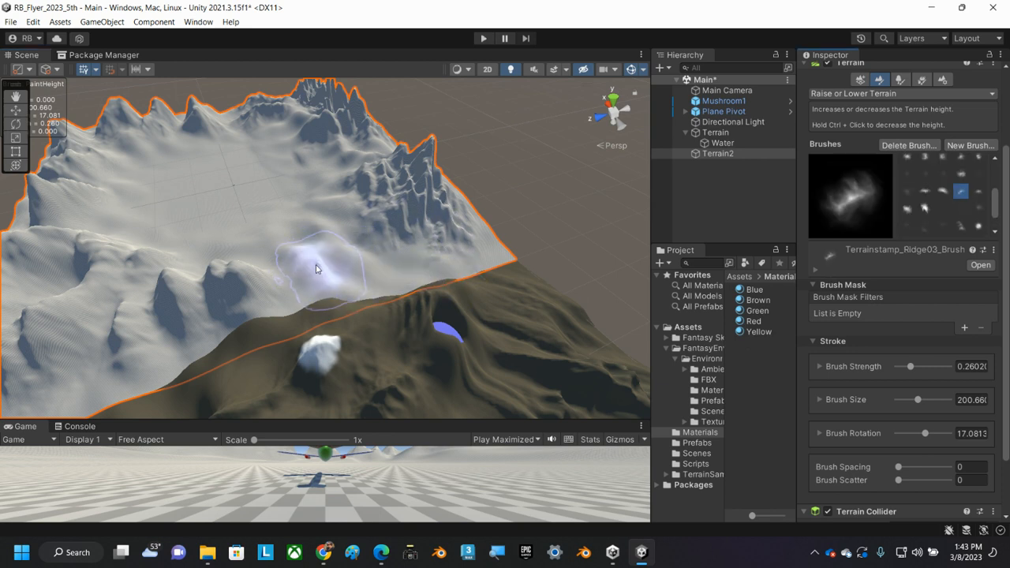
mouse_move(322, 256)
mouse_down()
mouse_move(283, 258)
mouse_move(335, 233)
mouse_move(410, 225)
mouse_move(252, 239)
mouse_move(247, 226)
mouse_move(338, 218)
mouse_move(293, 218)
mouse_move(191, 250)
mouse_move(434, 216)
mouse_move(367, 232)
mouse_move(377, 248)
mouse_move(386, 239)
mouse_move(292, 237)
mouse_move(319, 253)
mouse_move(393, 248)
mouse_up()
mouse_move(416, 227)
alt+mouse_down()
mouse_move(395, 232)
mouse_move(378, 266)
mouse_move(339, 287)
mouse_move(311, 263)
mouse_move(338, 254)
mouse_move(324, 263)
mouse_move(331, 275)
mouse_move(326, 261)
alt+mouse_up()
mouse_move(355, 243)
mouse_down()
mouse_move(350, 266)
mouse_move(361, 241)
mouse_move(342, 235)
mouse_move(357, 272)
mouse_up()
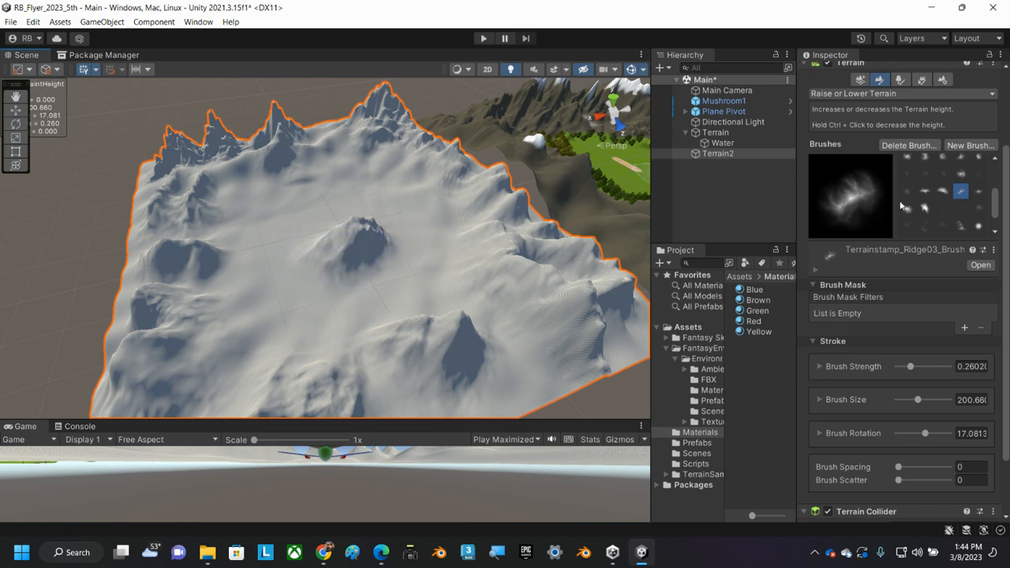
Lower the mountain in Terrain2's middle into a wide flat basin with the hard round brush and the soft round brush.
scroll(950, 199, up, 3)
click(907, 167)
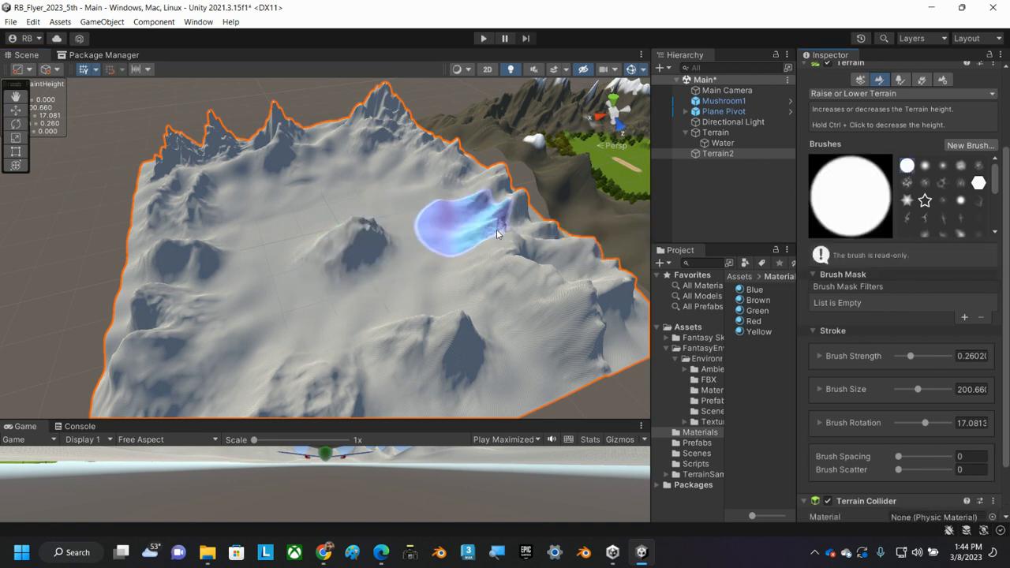
mouse_move(370, 252)
mouse_down()
mouse_move(383, 247)
mouse_move(374, 257)
mouse_move(361, 235)
mouse_move(329, 244)
mouse_move(355, 258)
mouse_move(360, 239)
mouse_move(340, 273)
mouse_up()
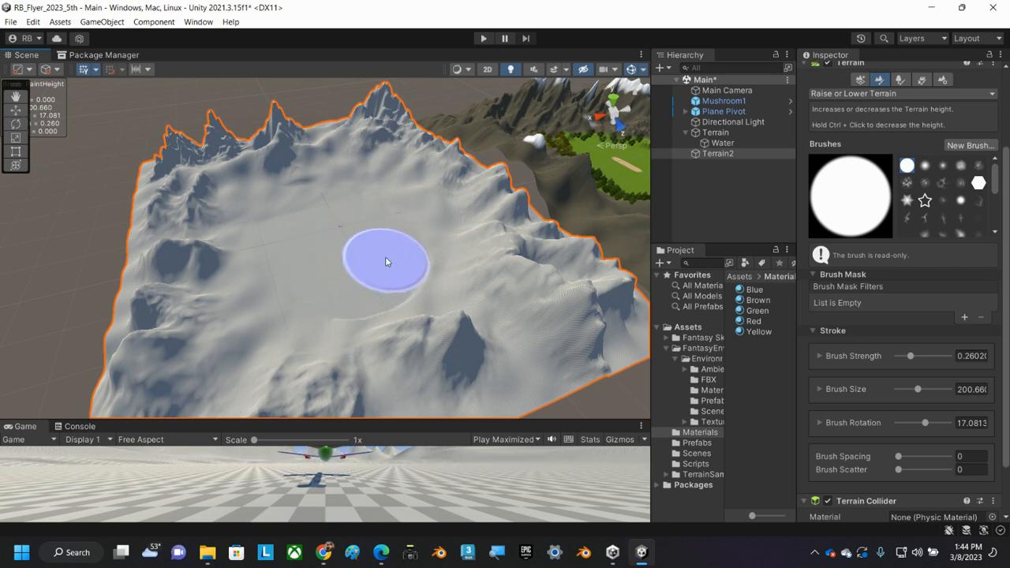
click(924, 165)
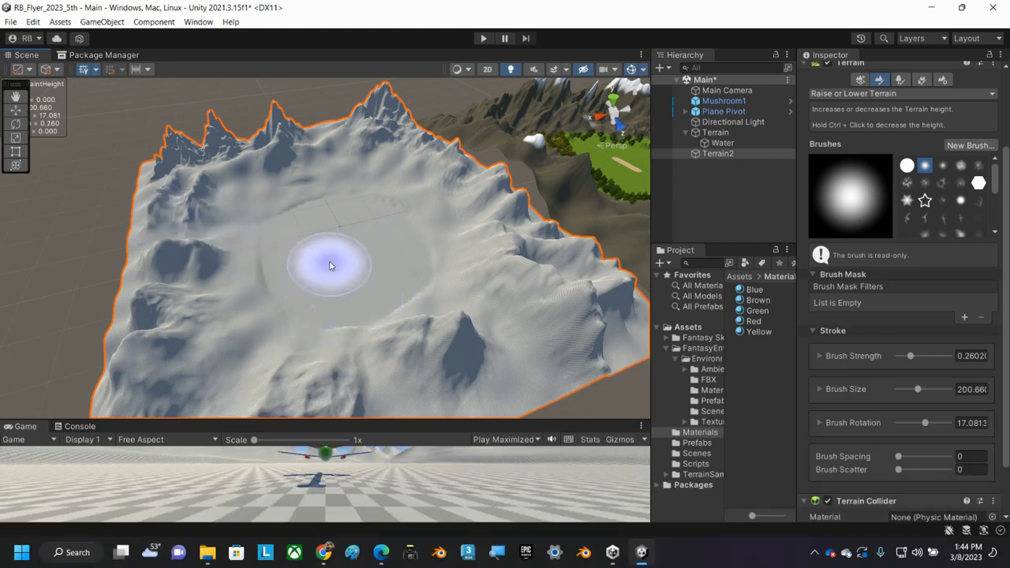
mouse_move(334, 260)
mouse_down()
mouse_move(354, 246)
mouse_move(339, 223)
mouse_move(350, 287)
mouse_move(324, 259)
mouse_move(348, 273)
mouse_up()
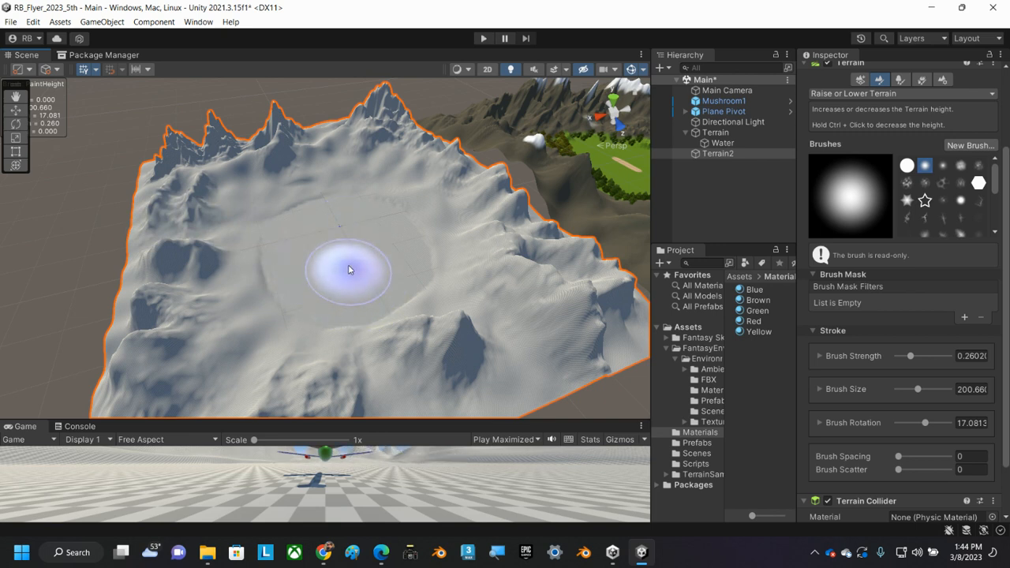
Inspect Terrain2's surrounding mountains and central basin from several angles.
middle_drag(348, 268, 353, 240)
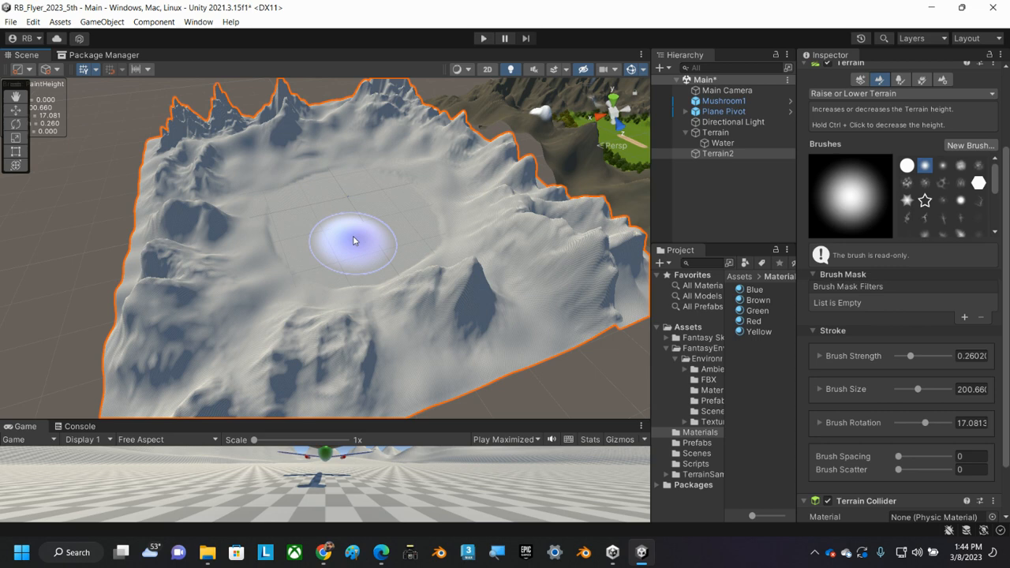
middle_drag(288, 241, 293, 208)
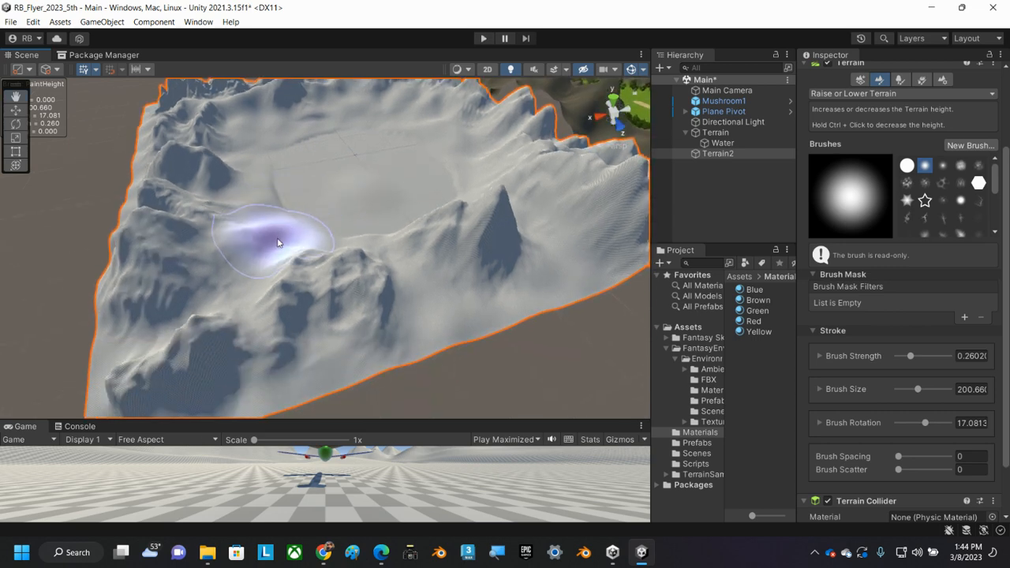
mouse_move(293, 214)
alt+mouse_down()
mouse_move(304, 194)
mouse_move(450, 169)
mouse_move(498, 175)
alt+mouse_up()
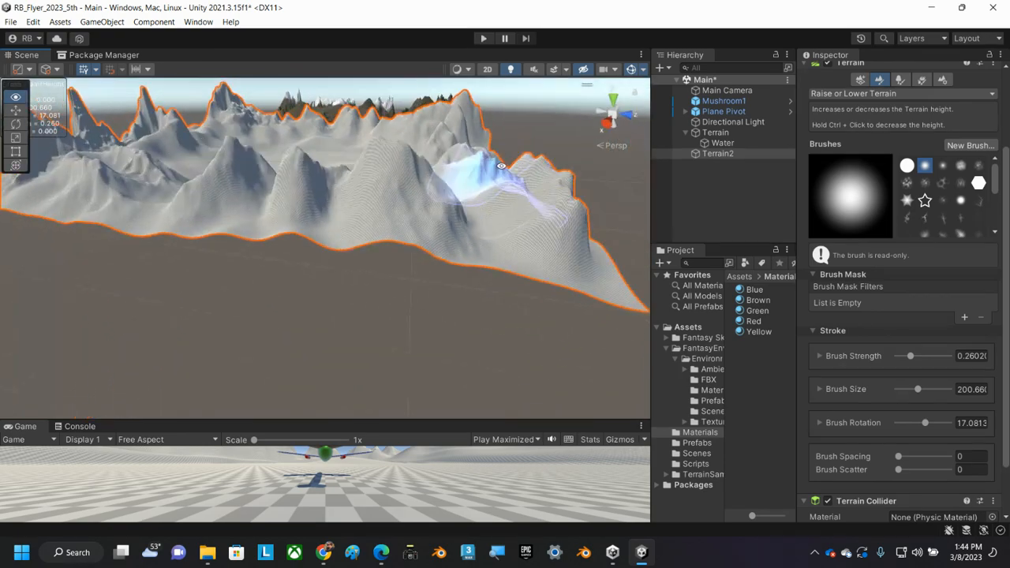
alt+drag(313, 168, 489, 167)
scroll(315, 183, down, 5)
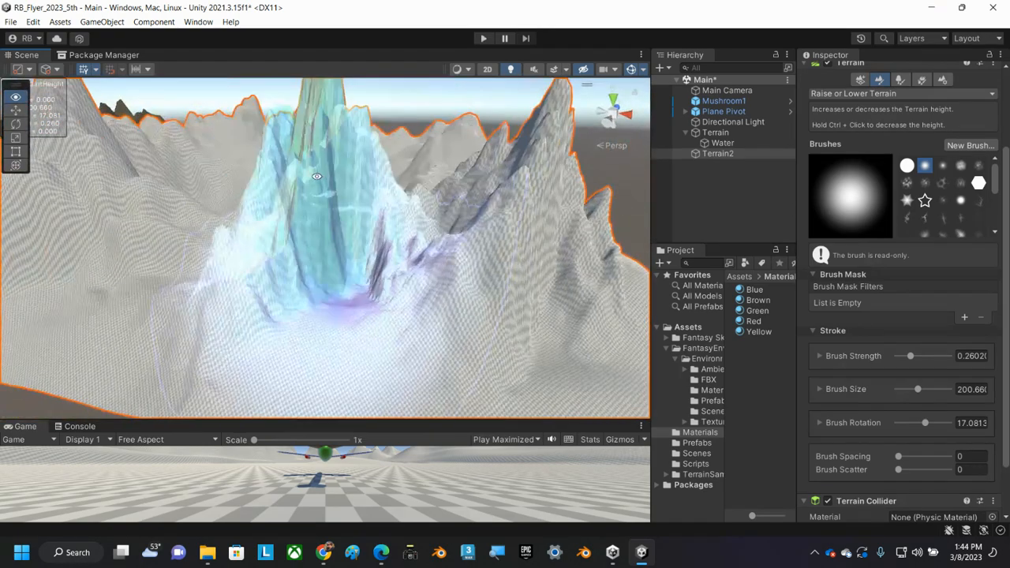
alt+drag(315, 183, 271, 242)
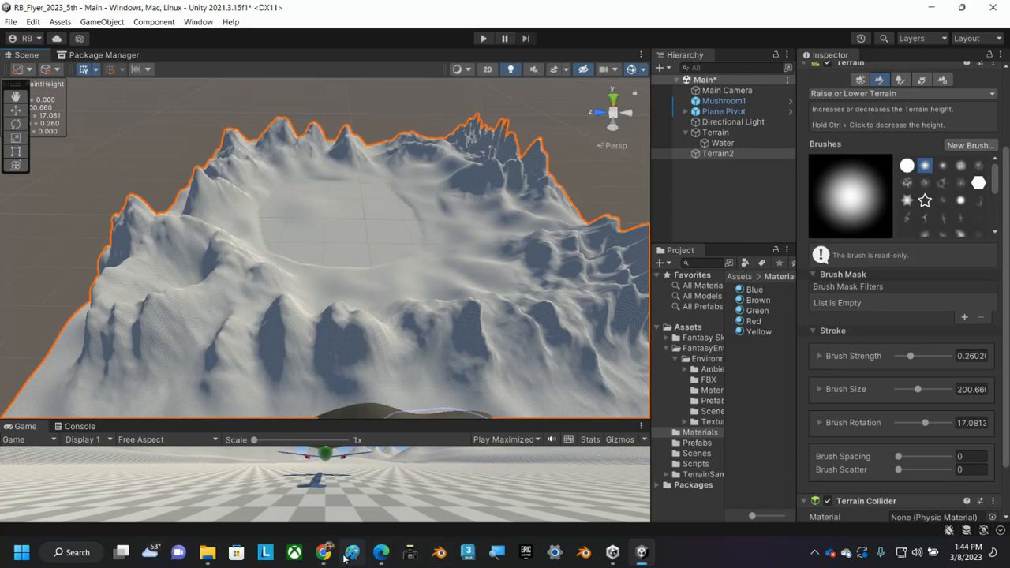
mouse_move(325, 557)
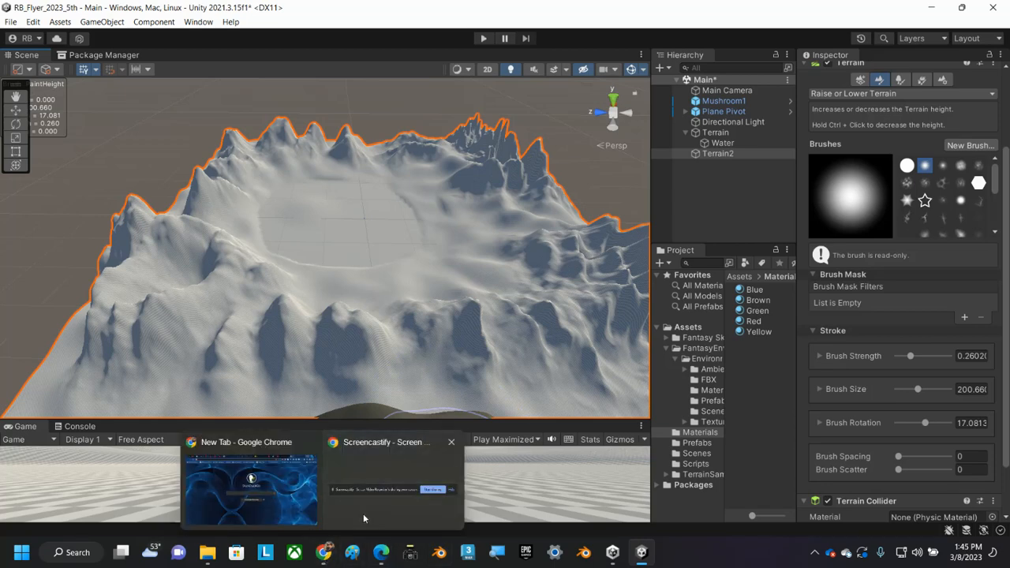